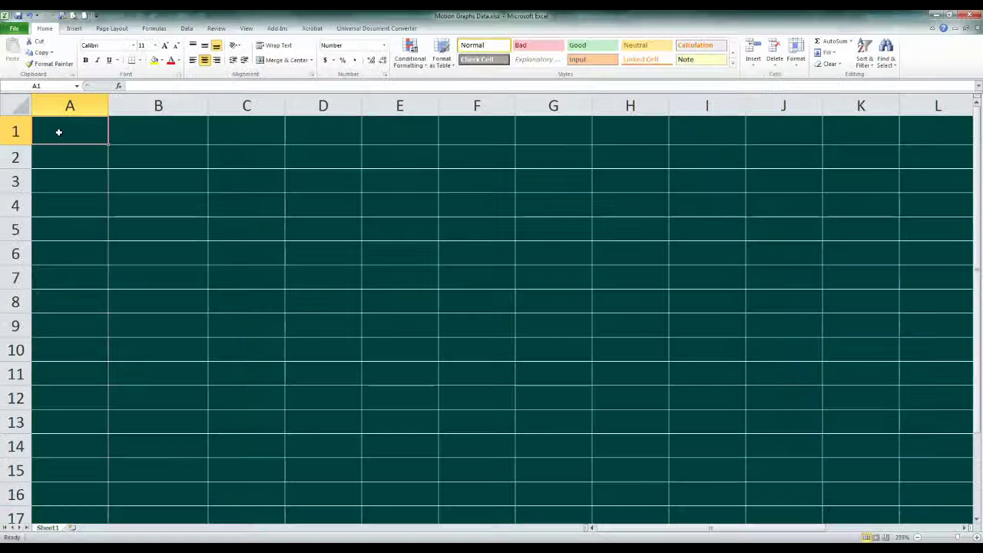
Enter the column headings 'time (s)' in A1 and 'position (m)' in B1
text(tim)
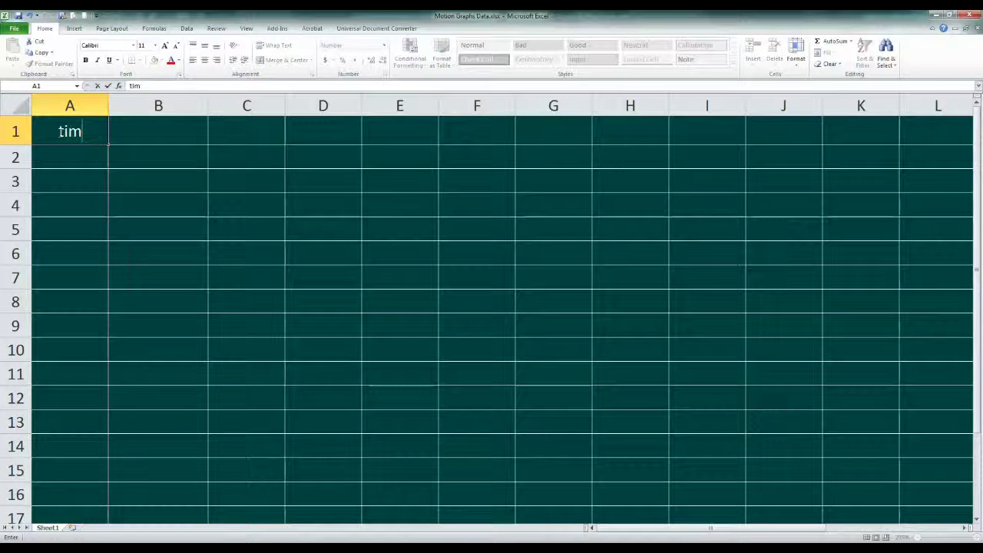
text(e (s))
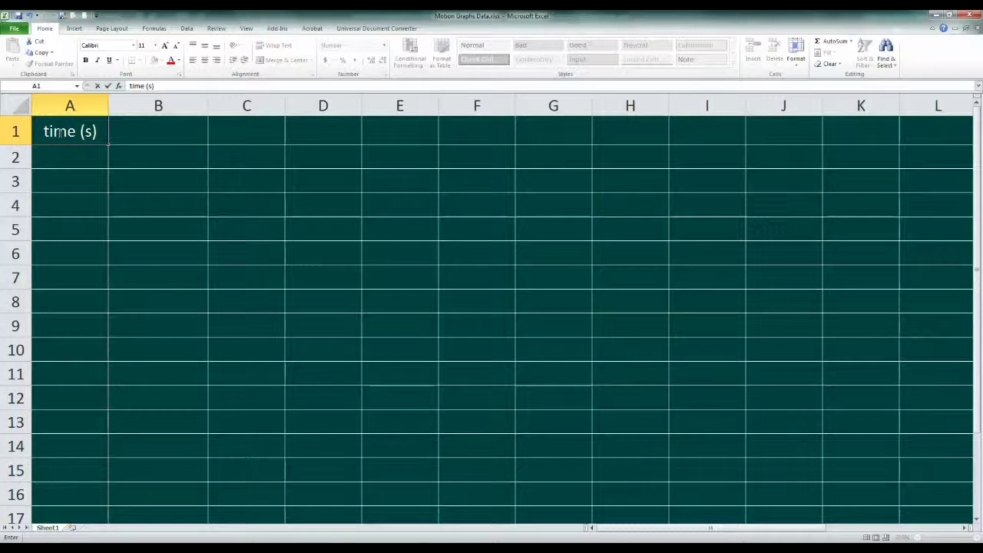
key(Tab)
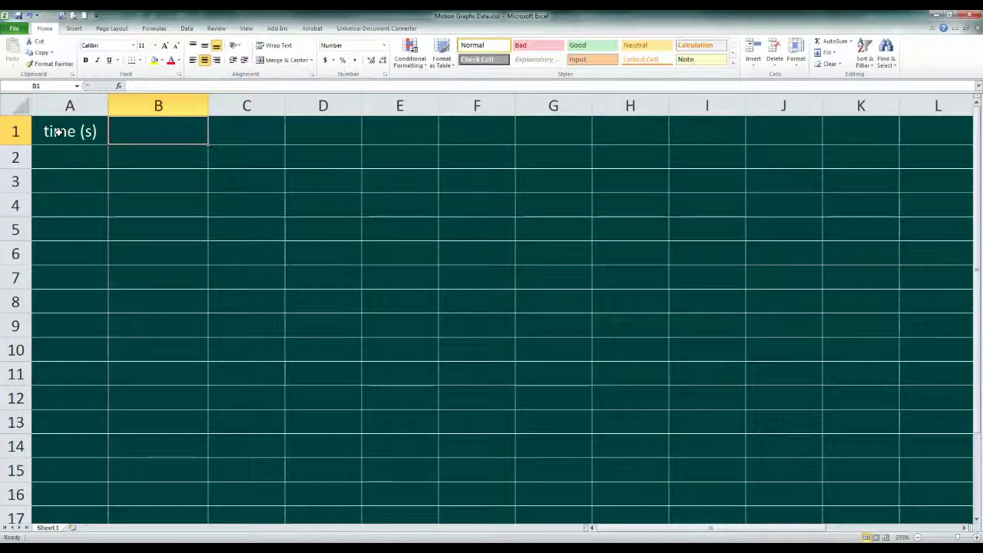
text(position ()
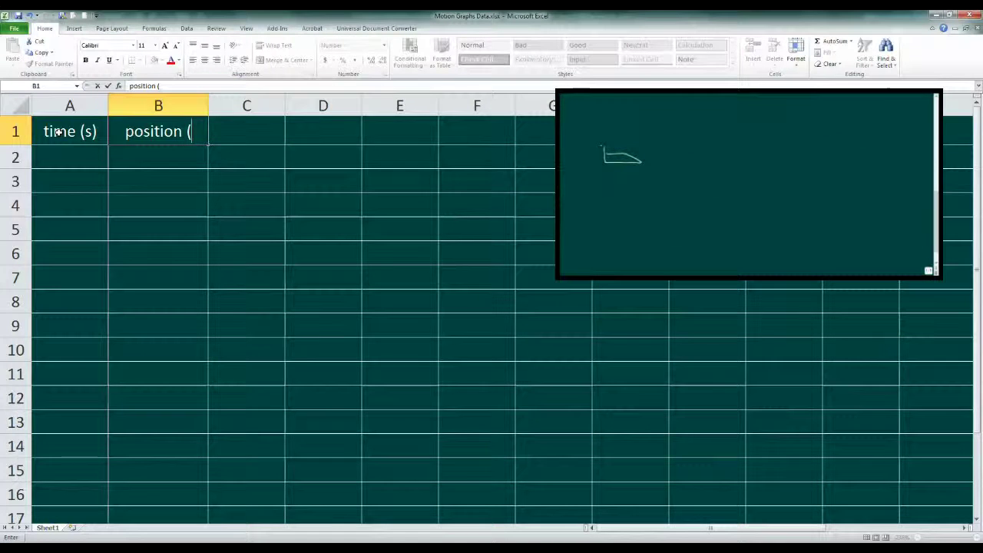
text(m))
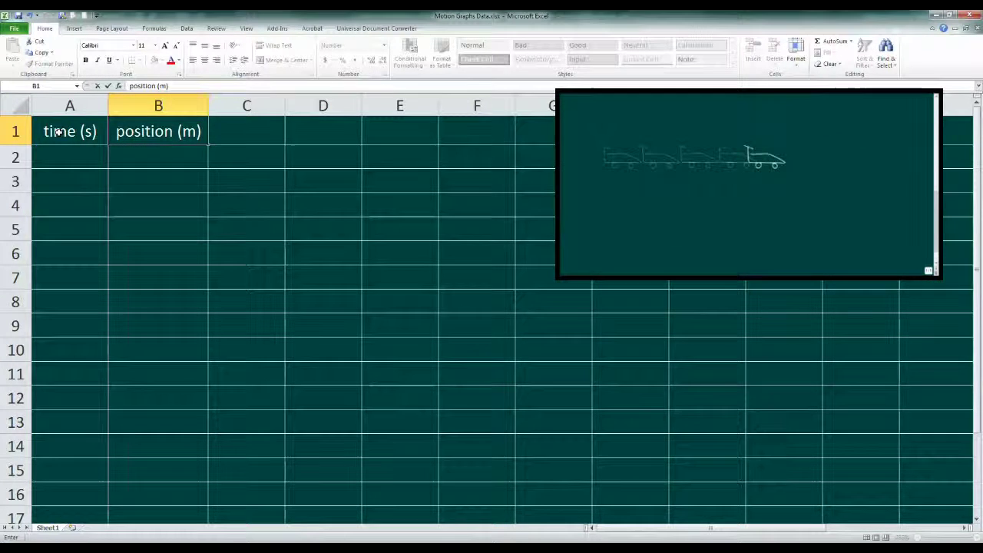
key(Return)
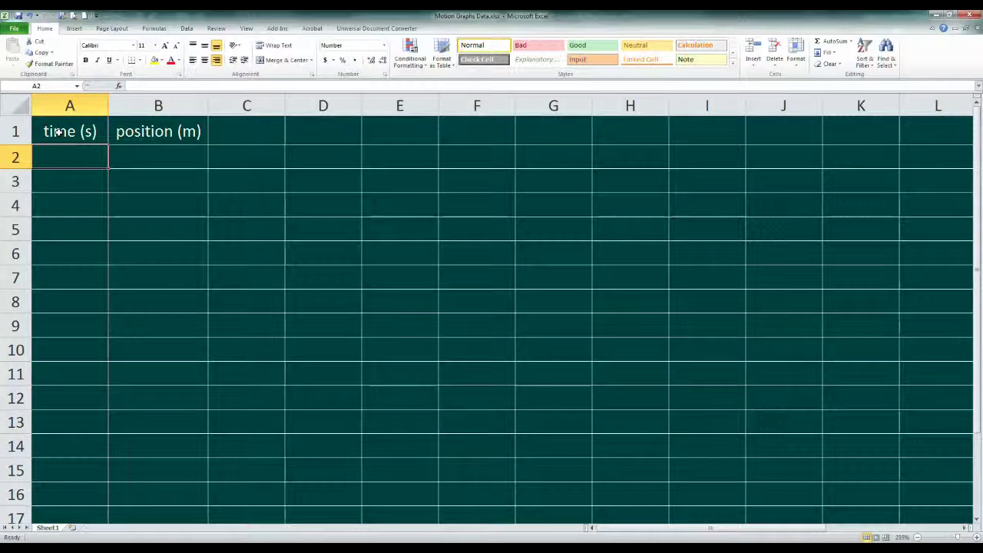
Fill the time column with 0.0 through 5.0, starting from 0 and 1
text(0)
key(Return)
text(1)
key(Return)
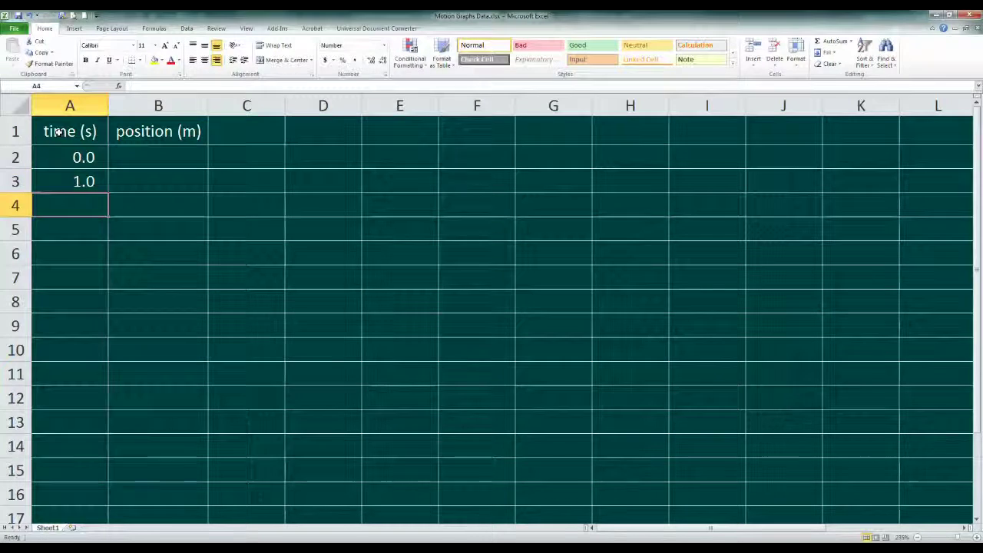
drag(83, 158, 107, 283)
Fill the position column with 0.0 through 12.5, starting from 0 and 2.5
click(151, 161)
text(0)
key(Return)
text(2.5)
key(Return)
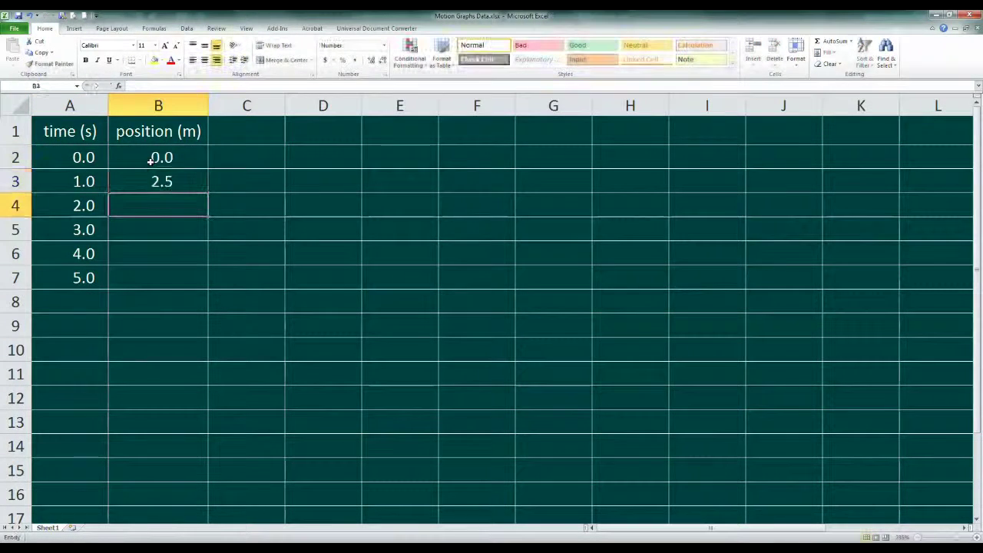
drag(154, 158, 209, 290)
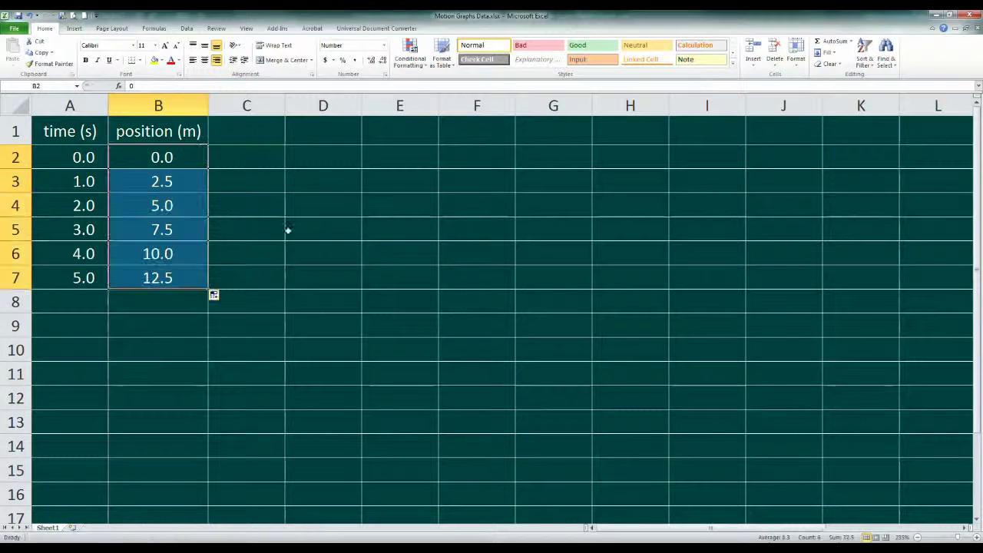
click(178, 302)
key(alt+n)
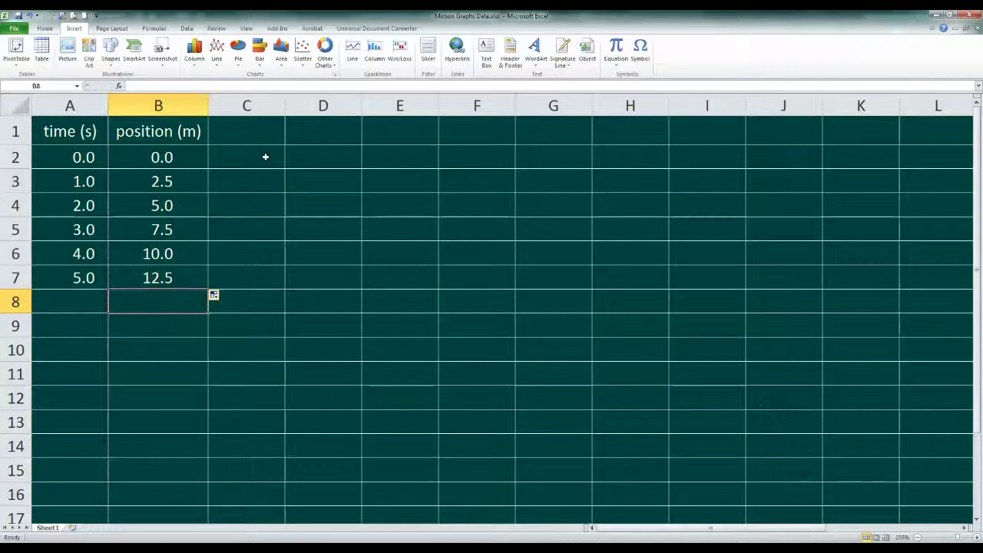
Insert a Scatter with Only Markers chart of position against time
click(301, 46)
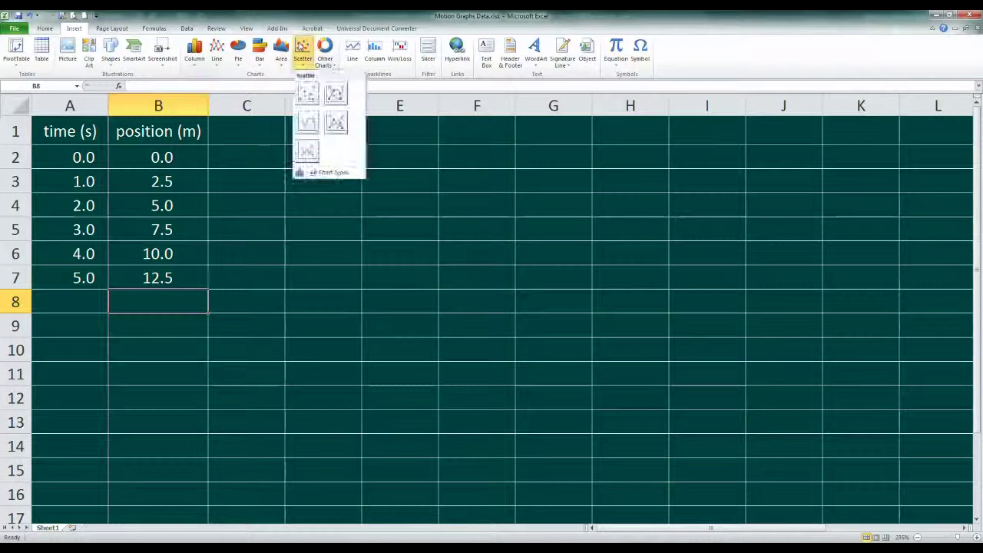
click(305, 93)
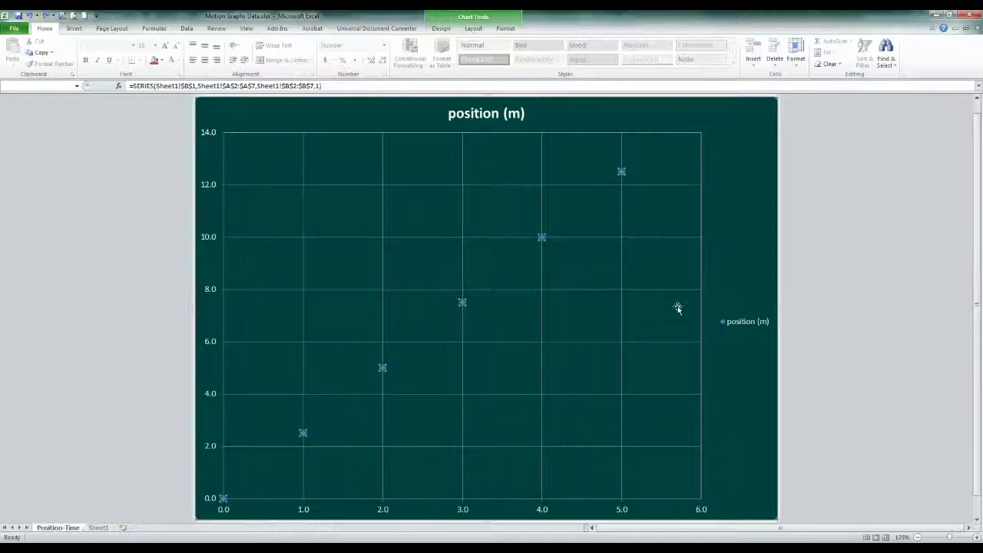
Add a linear trendline to the position (m) series as a 1.5 pt solid line, then return to Sheet1
click(531, 250)
right_click(541, 237)
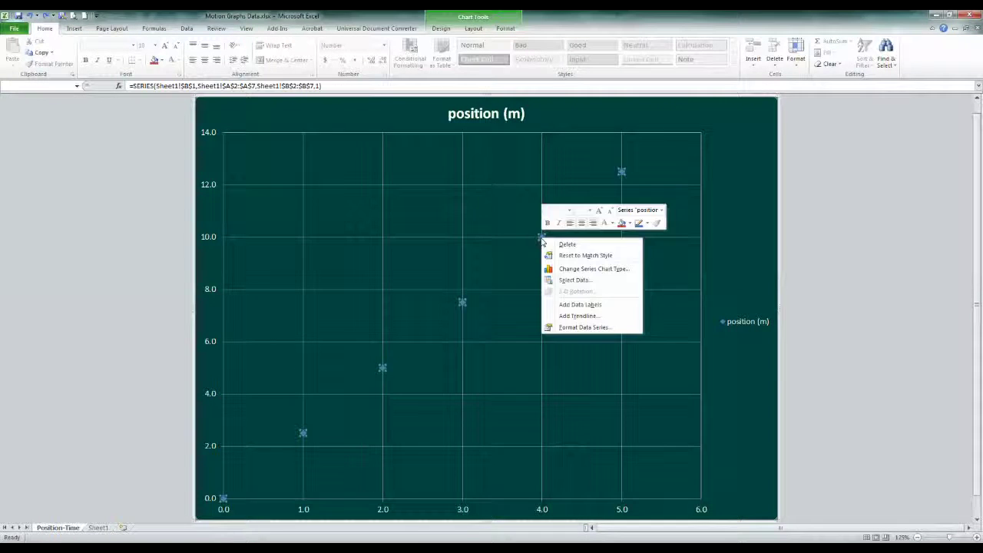
click(580, 315)
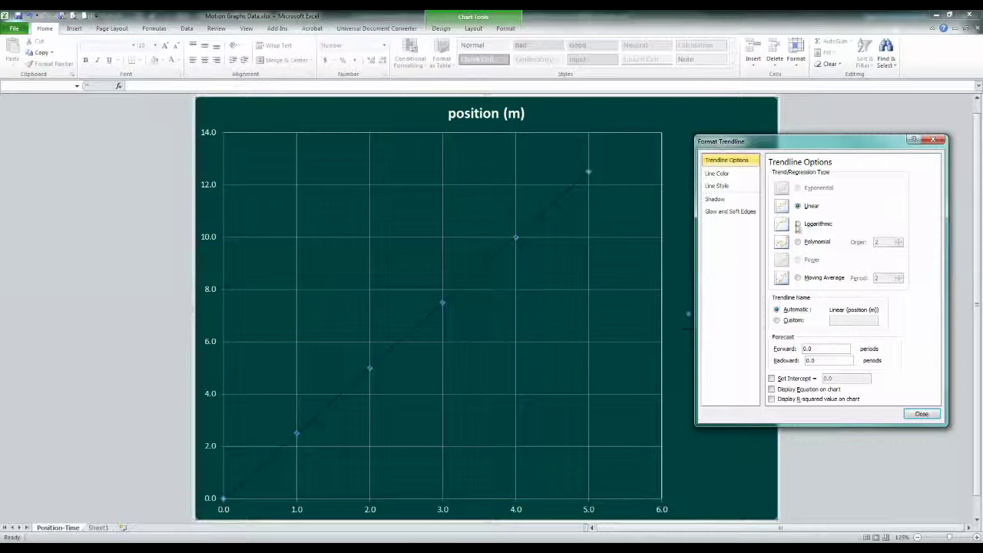
click(717, 174)
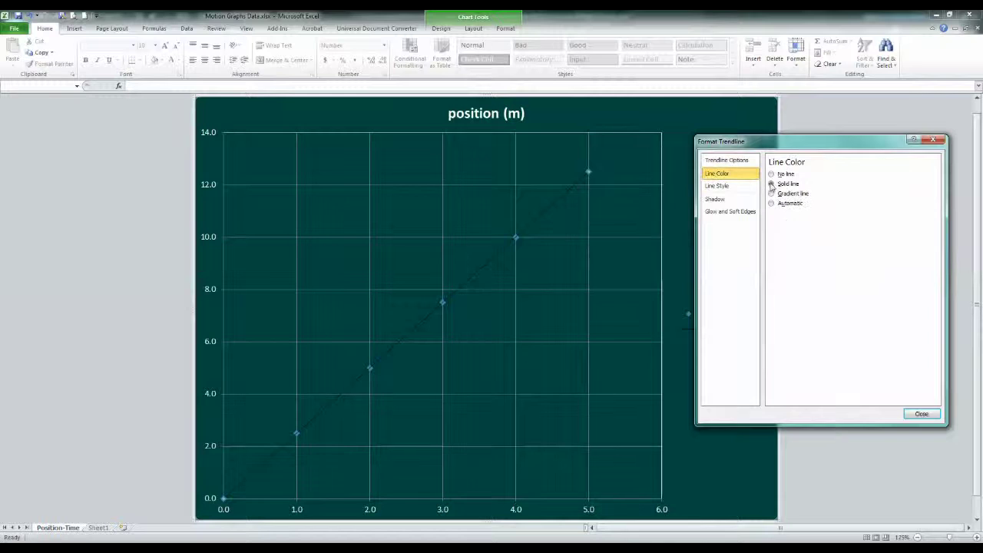
click(772, 184)
click(725, 187)
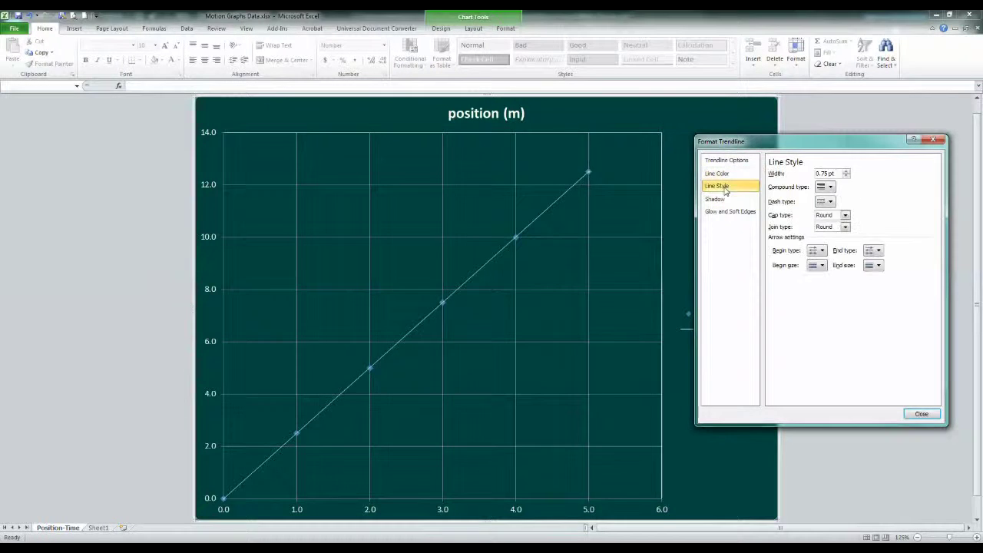
click(846, 171)
click(846, 171)
click(846, 171)
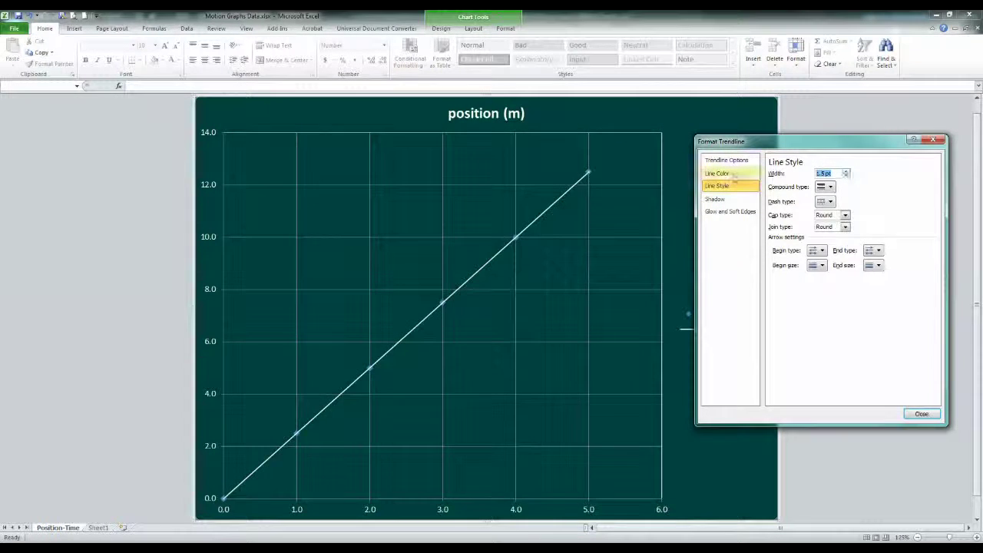
click(917, 415)
key(ctrl+Page_Down)
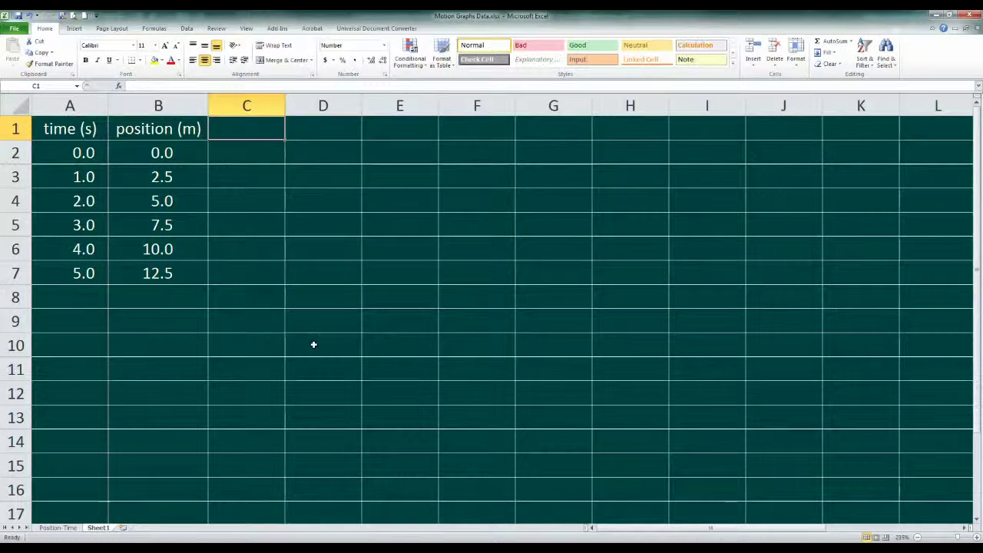
Paste the x2 (m) heading into C1 and fill column C with 0.0 through 20.0 in steps of 4
text(x2 (m))
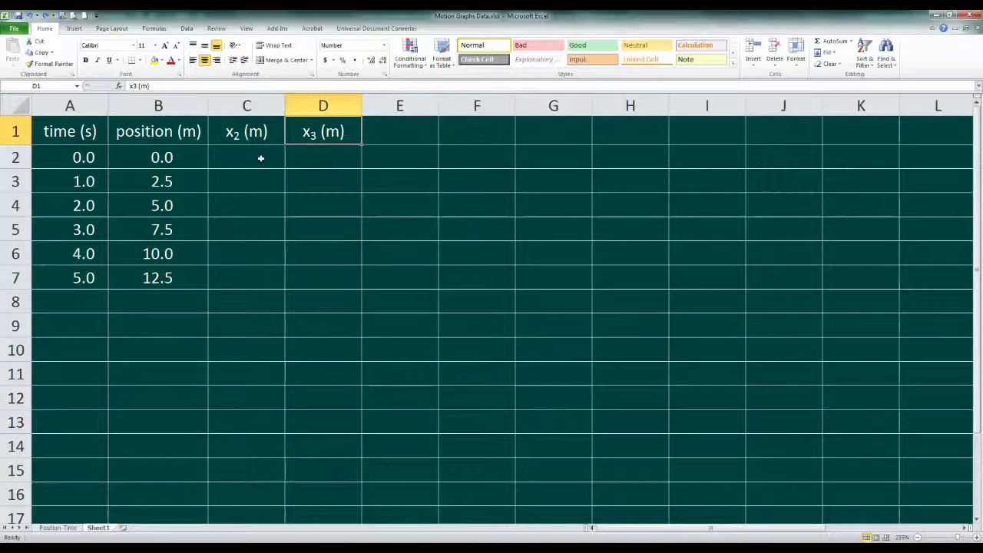
click(257, 162)
text(0)
key(Return)
text(4)
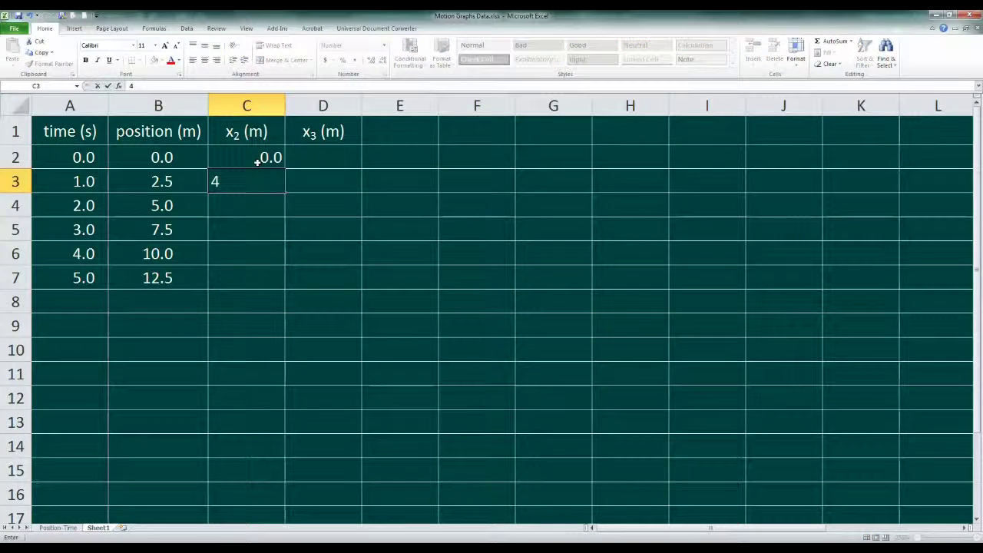
key(Return)
drag(262, 157, 286, 281)
Fill column D with x3 values 0.0 through 5.0 and return to the Position-Time chart
click(321, 158)
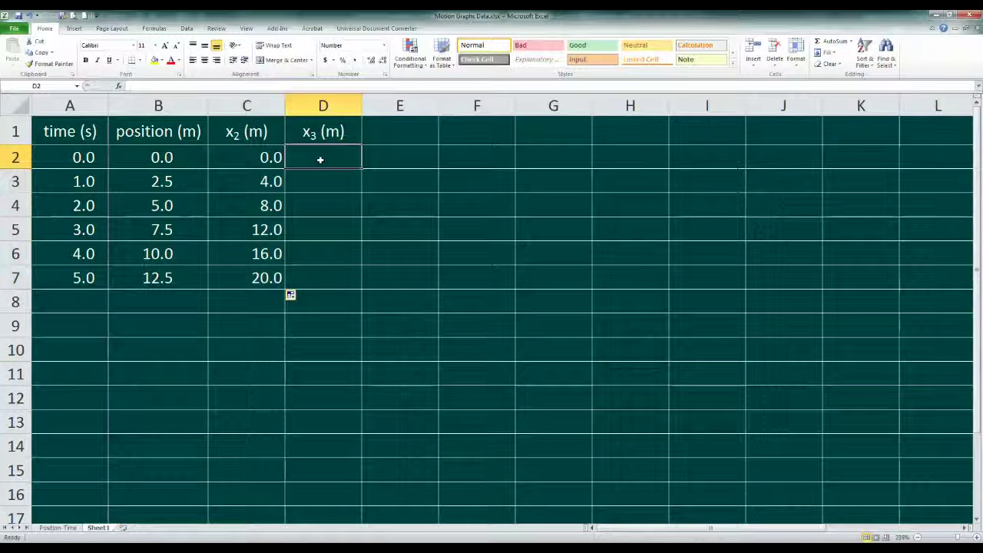
text(0)
key(Return)
text(1)
key(Return)
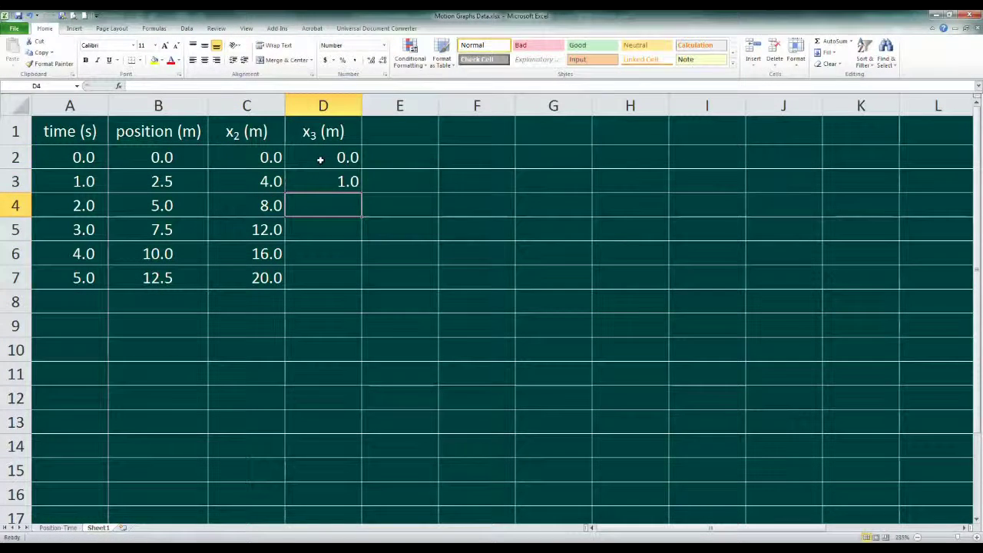
drag(321, 158, 321, 180)
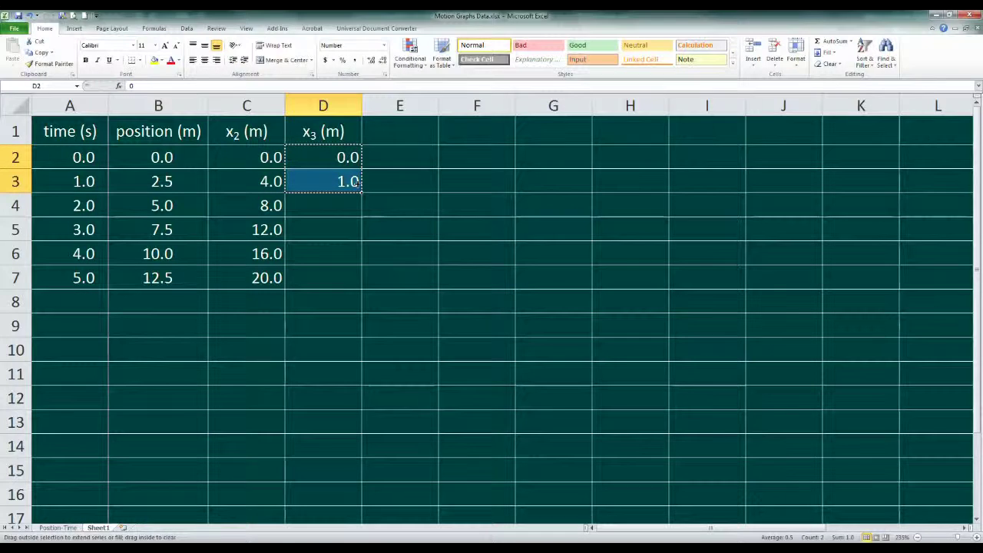
drag(360, 194, 358, 286)
click(423, 277)
click(336, 308)
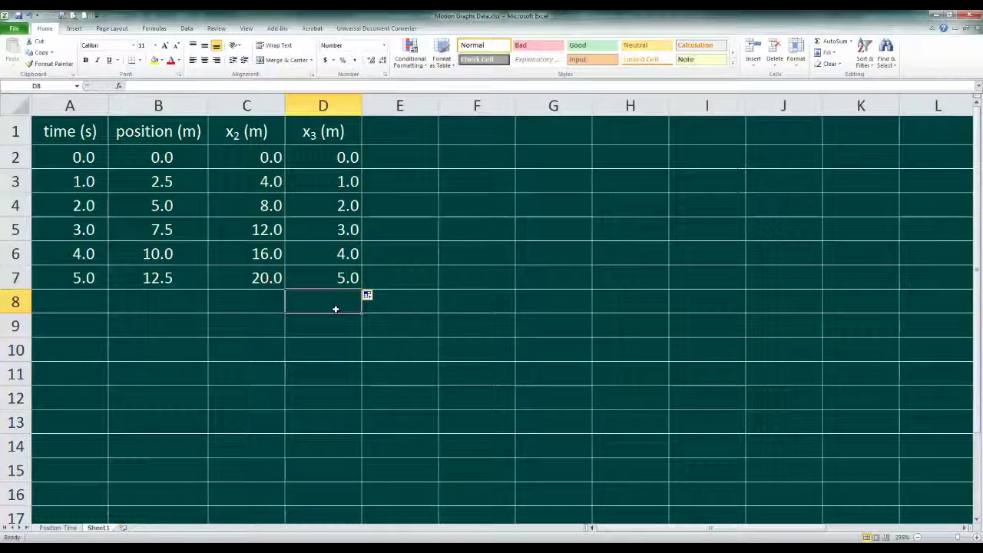
key(ctrl+Page_Up)
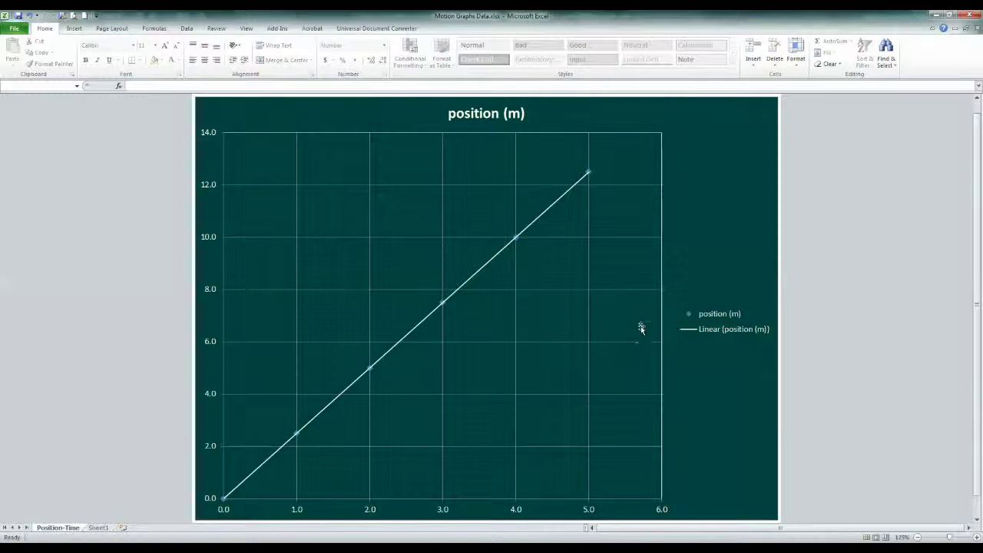
Add series x2 (m) with X values A2:A7 and Y values C2:C7
right_click(642, 331)
click(674, 368)
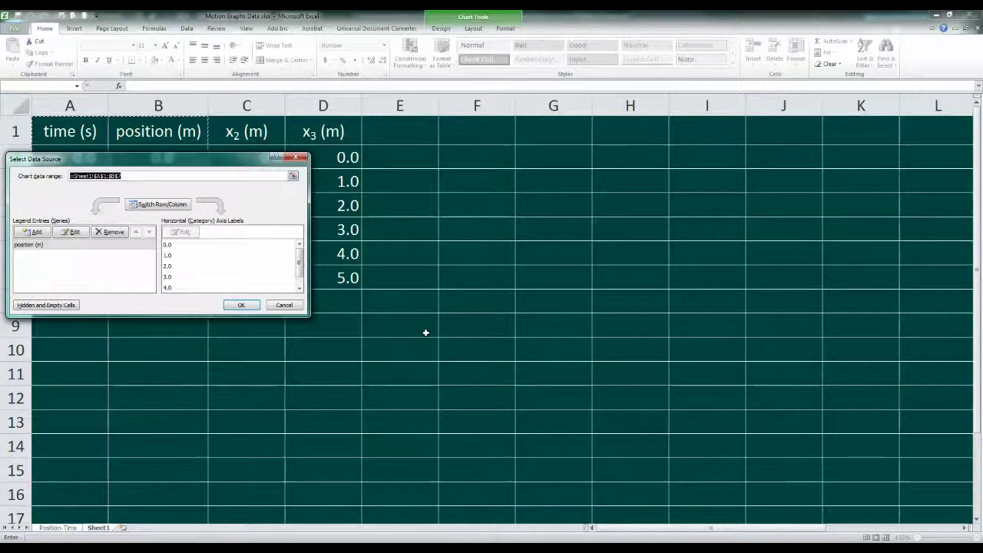
click(44, 230)
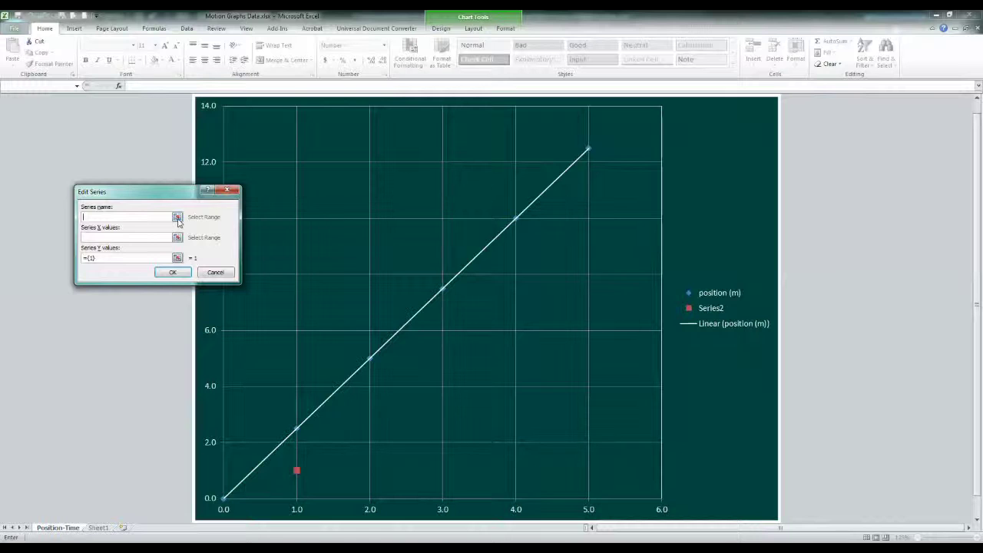
click(176, 237)
click(98, 528)
click(246, 131)
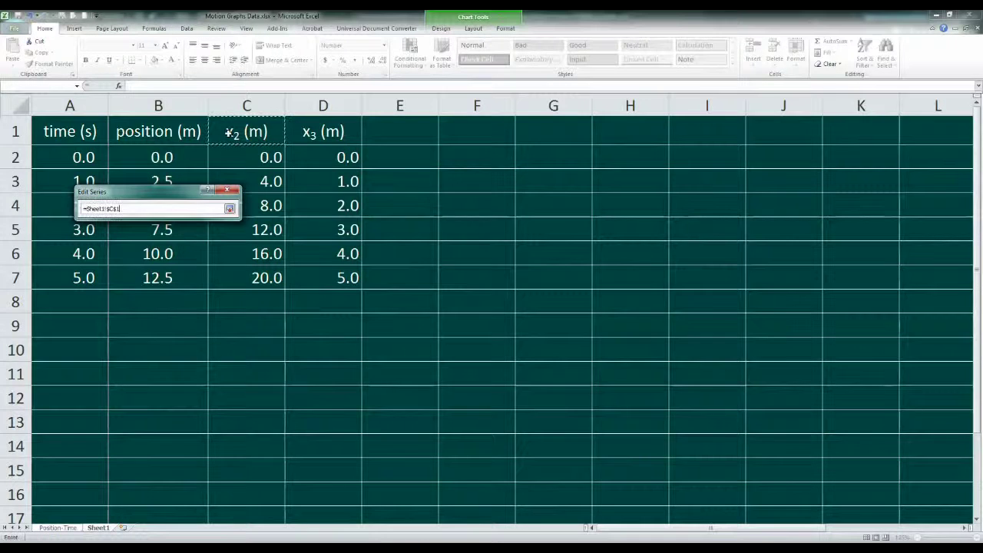
click(229, 208)
click(177, 238)
drag(69, 156, 69, 277)
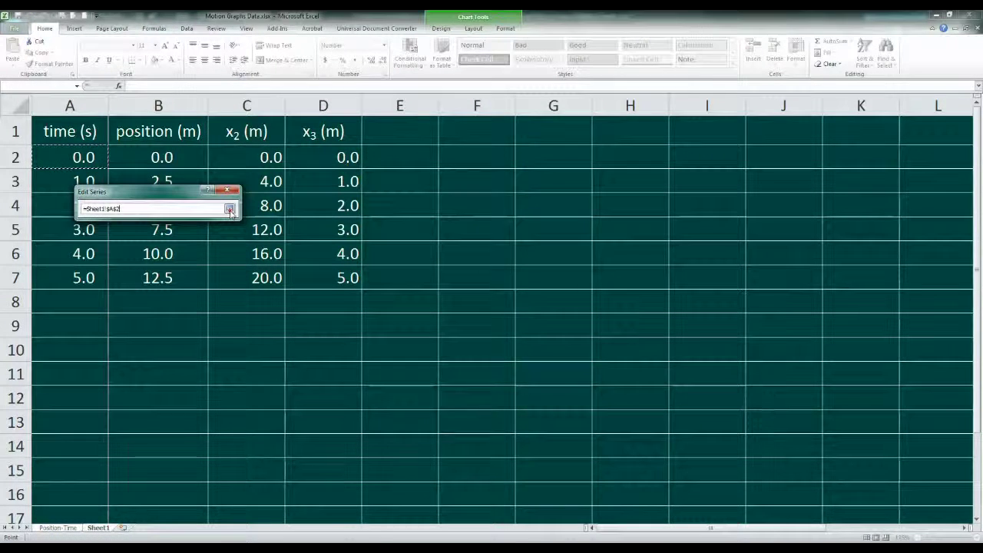
click(231, 208)
click(177, 258)
drag(245, 157, 253, 277)
click(230, 208)
click(173, 273)
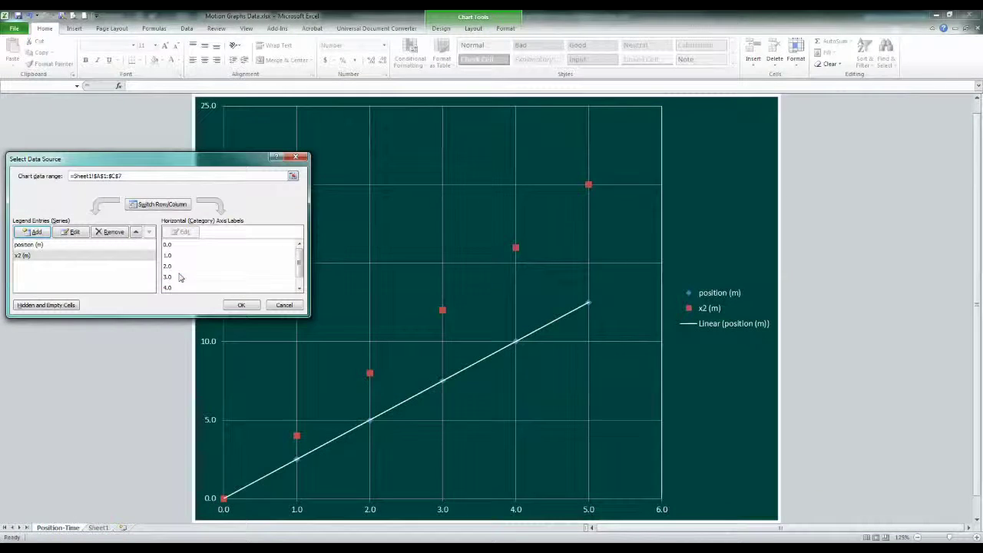
Add series x3 (m) with X values A2:A7 and Y values D2:D7
click(30, 231)
click(177, 217)
click(323, 132)
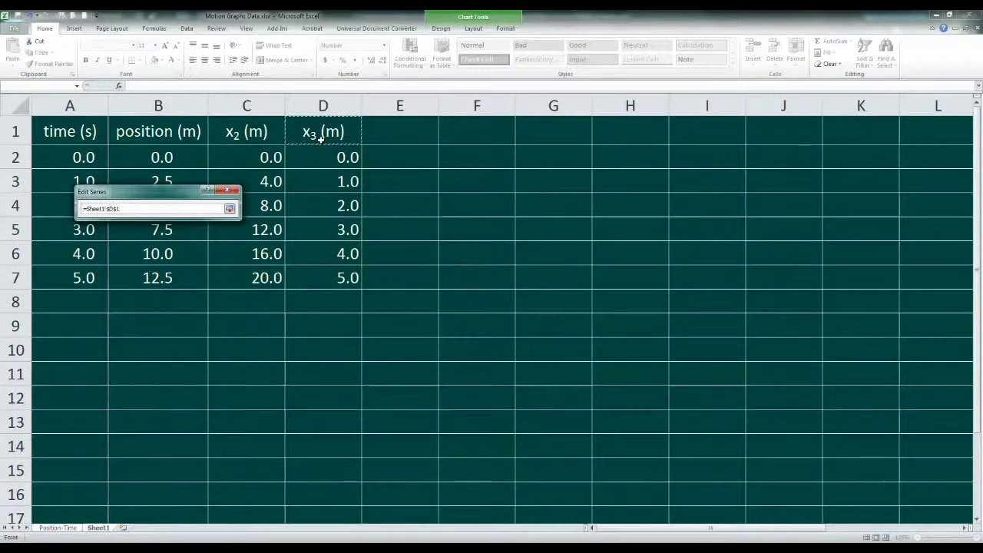
click(230, 209)
click(176, 238)
drag(69, 157, 61, 278)
click(230, 208)
click(177, 258)
drag(323, 157, 323, 277)
click(173, 273)
click(231, 305)
Give the x2 series a solid purple linear trendline
right_click(515, 247)
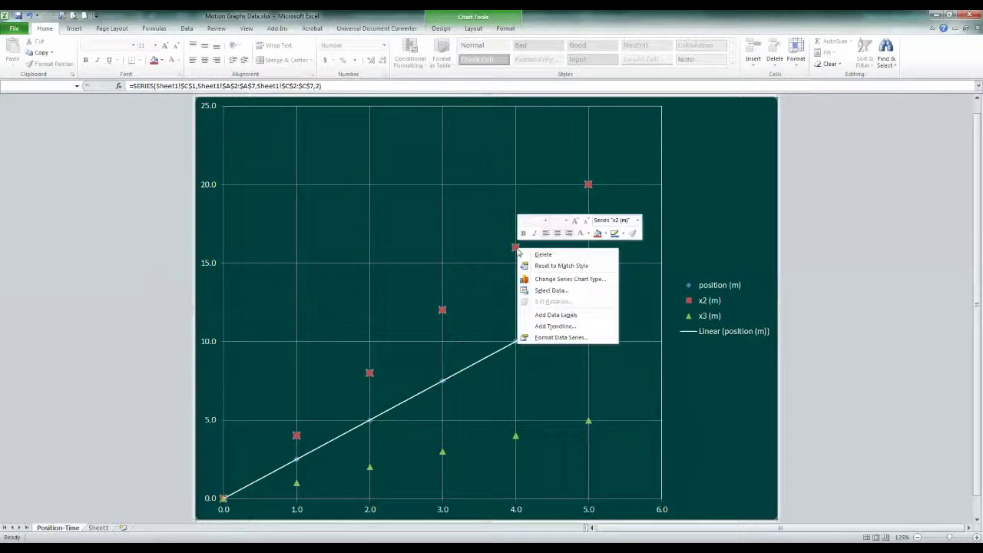
click(550, 336)
click(717, 173)
click(771, 184)
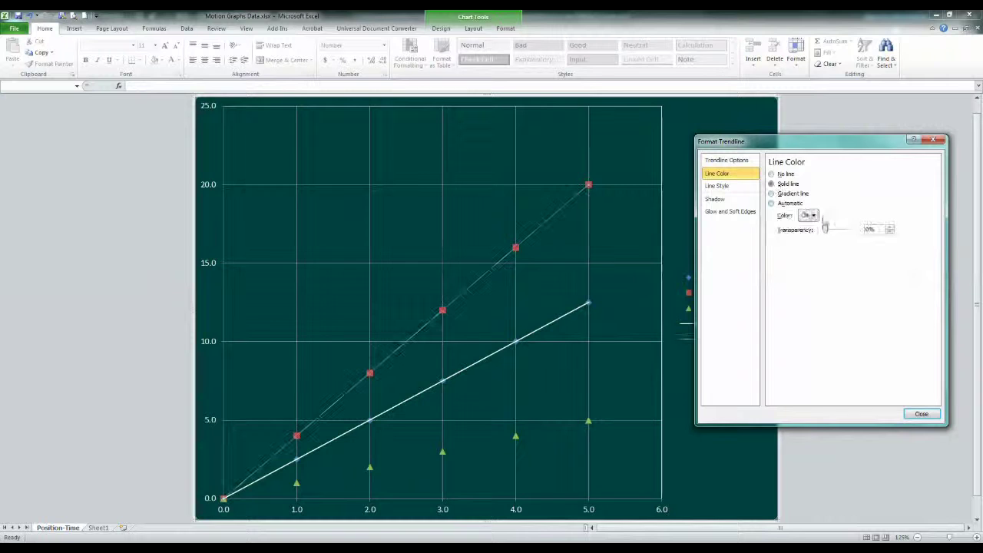
click(808, 215)
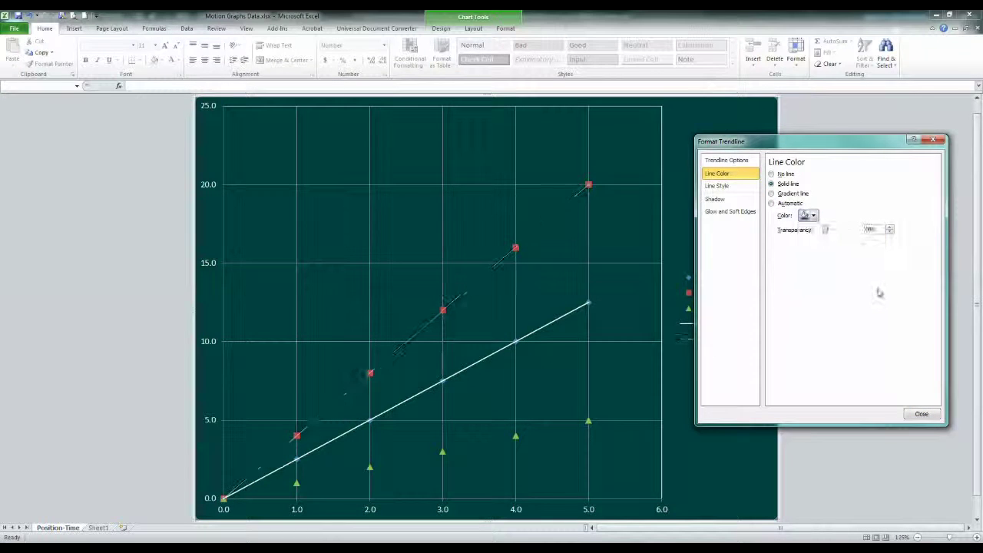
click(716, 185)
click(922, 413)
Give the x3 series a thicker solid green linear trendline
right_click(589, 421)
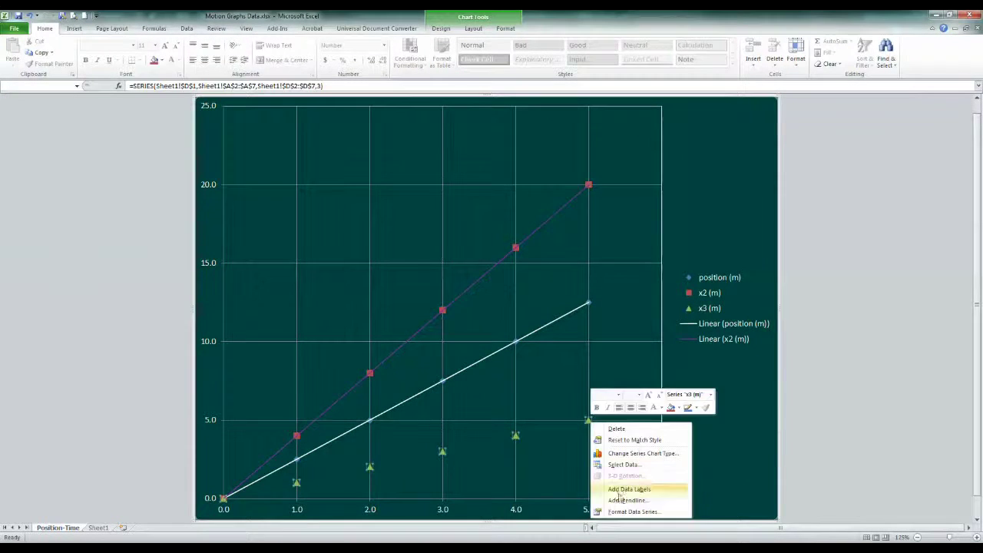
click(624, 500)
click(717, 174)
click(813, 216)
click(833, 220)
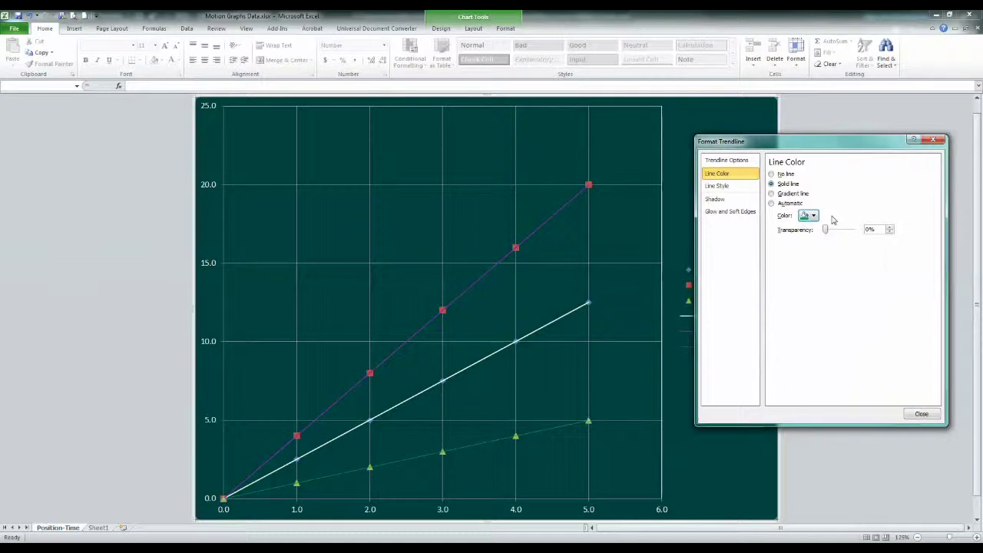
click(717, 186)
click(848, 169)
click(922, 414)
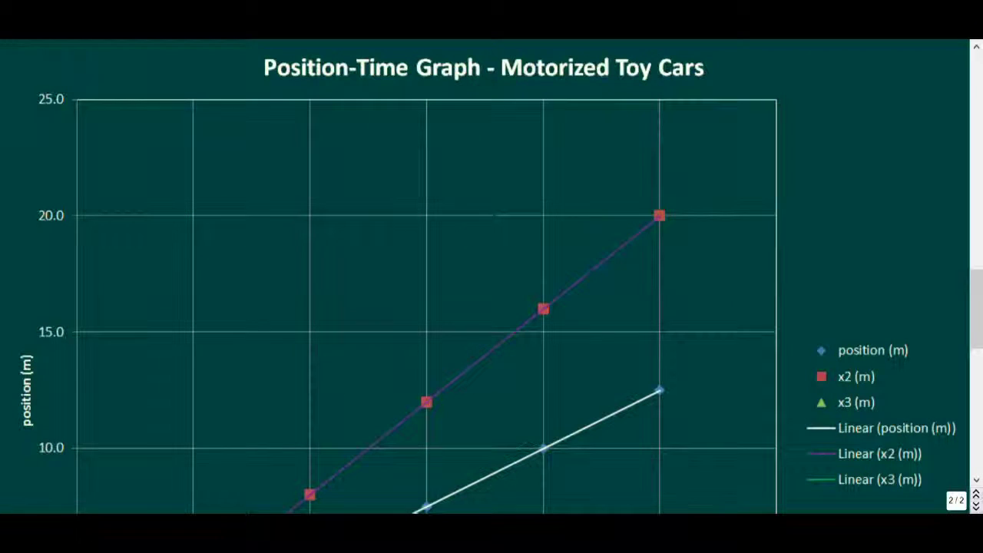
Underline the chart and axis titles with the pen
drag(584, 83, 711, 77)
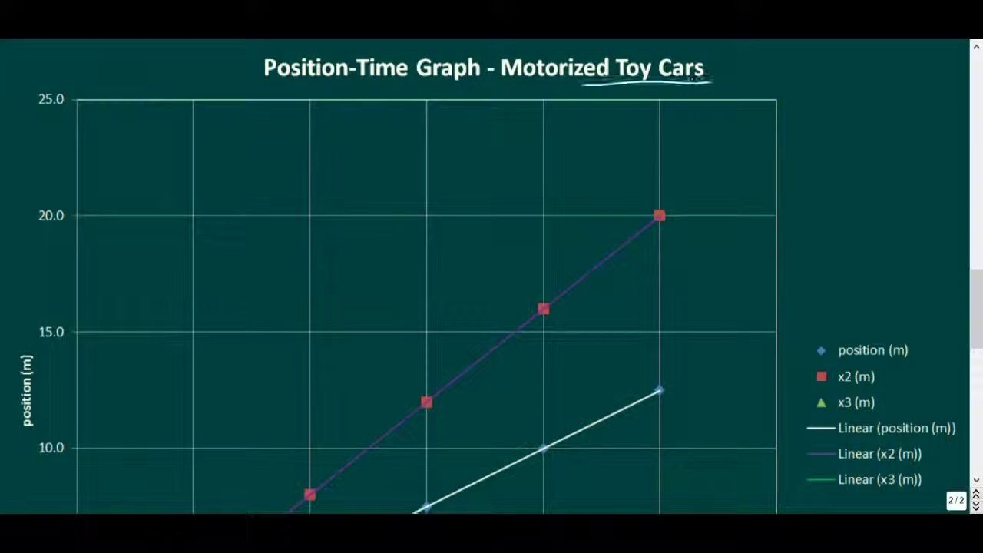
mouse_move(283, 87)
mouse_down()
mouse_move(624, 84)
mouse_move(304, 89)
mouse_up()
scroll(491, 308, down, 2)
drag(34, 243, 36, 302)
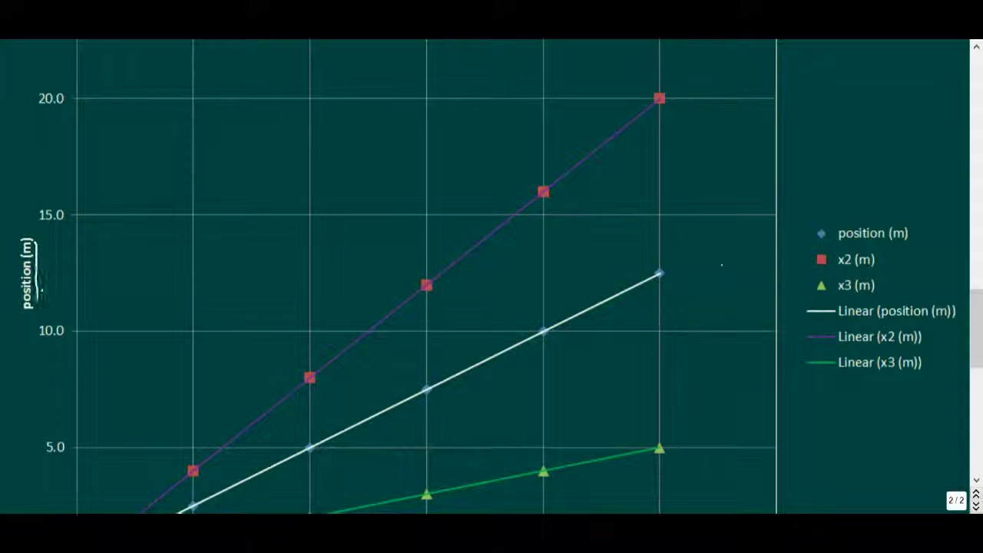
scroll(491, 307, down, 3)
drag(451, 412, 396, 414)
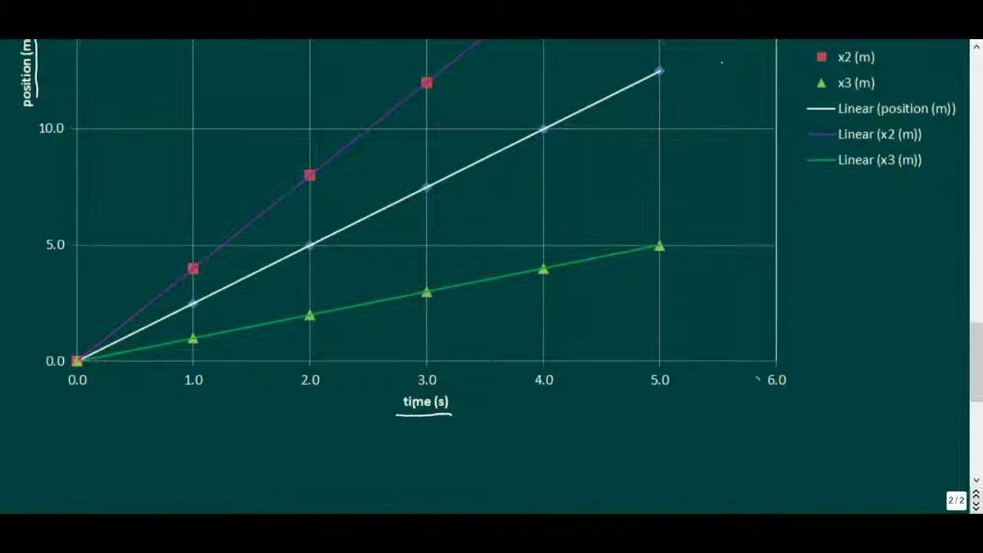
scroll(757, 384, up, 2)
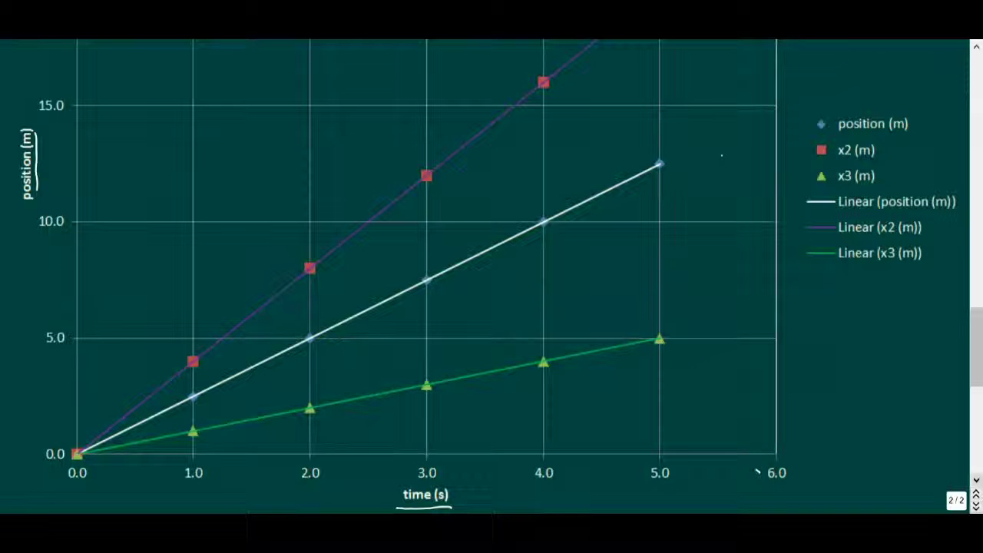
Handwrite RATE = SLOPE = RISE/RUN at the chart's top-left
mouse_move(103, 85)
mouse_down()
mouse_move(141, 84)
mouse_move(156, 63)
mouse_up()
drag(147, 63, 147, 84)
mouse_move(168, 63)
mouse_down()
mouse_move(167, 81)
mouse_move(199, 77)
mouse_up()
drag(217, 58, 224, 77)
drag(235, 60, 249, 68)
mouse_move(273, 58)
mouse_down()
mouse_move(274, 76)
mouse_move(298, 68)
mouse_up()
drag(311, 74, 339, 71)
drag(366, 52, 355, 69)
mouse_move(310, 76)
mouse_down()
mouse_move(372, 73)
mouse_move(322, 94)
mouse_up()
drag(331, 79, 342, 80)
mouse_move(346, 92)
mouse_down()
mouse_move(367, 78)
mouse_move(366, 92)
mouse_up()
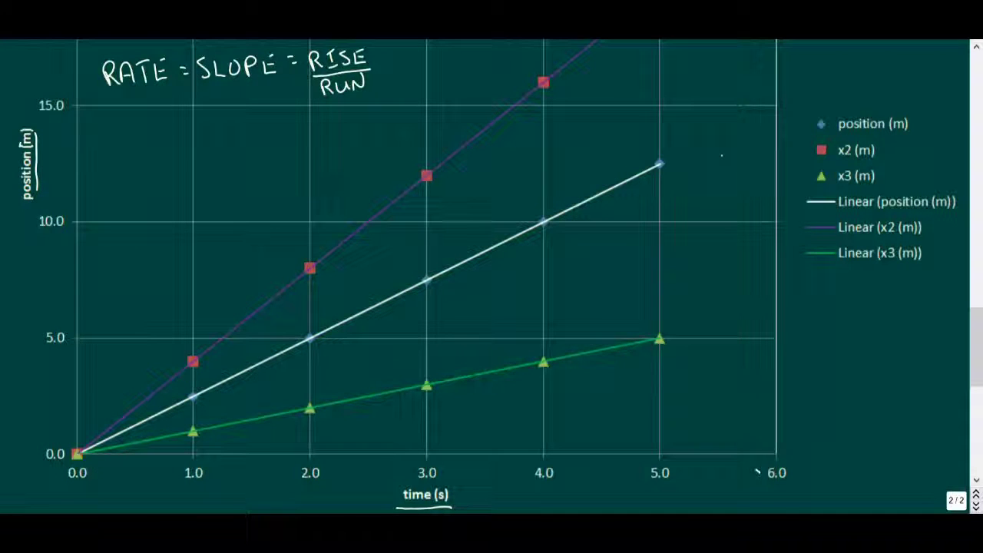
Draw a run arrow from 2.0 to 4.0 and a rise arrow up to the white line, labelling both
drag(312, 338, 547, 338)
drag(327, 328, 325, 350)
drag(538, 332, 537, 343)
mouse_move(384, 352)
mouse_down()
mouse_move(393, 362)
mouse_move(427, 361)
mouse_up()
mouse_move(543, 336)
mouse_down()
mouse_move(544, 222)
mouse_move(552, 236)
mouse_up()
mouse_move(536, 321)
mouse_down()
mouse_move(542, 337)
mouse_move(550, 321)
mouse_up()
drag(557, 271, 570, 281)
drag(587, 264, 577, 281)
drag(590, 273, 601, 278)
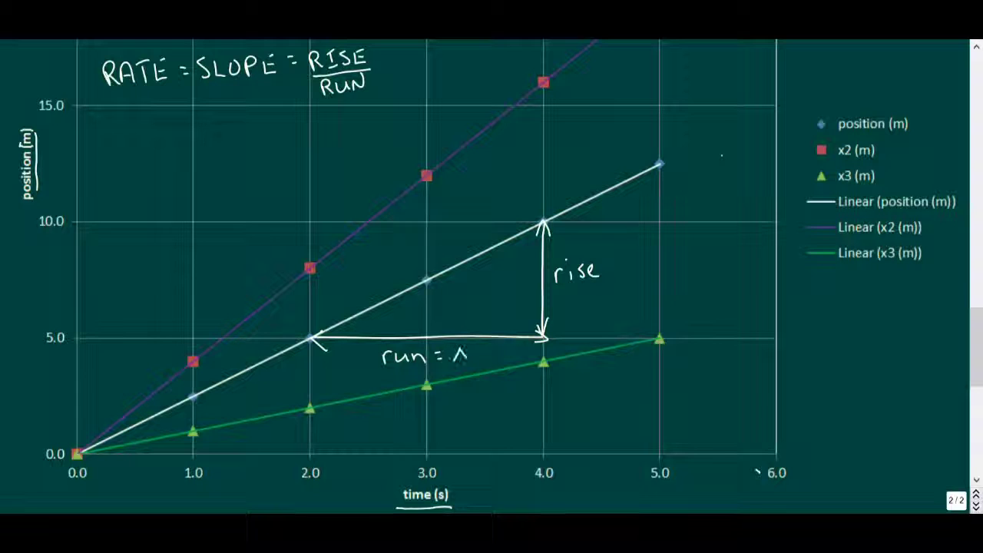
Write Δt after run = and Δx after rise =
drag(453, 359, 467, 359)
mouse_move(476, 335)
mouse_down()
mouse_move(480, 361)
mouse_move(483, 347)
mouse_up()
drag(638, 257, 645, 269)
mouse_move(650, 254)
mouse_down()
mouse_move(662, 267)
mouse_move(649, 268)
mouse_up()
click(647, 247)
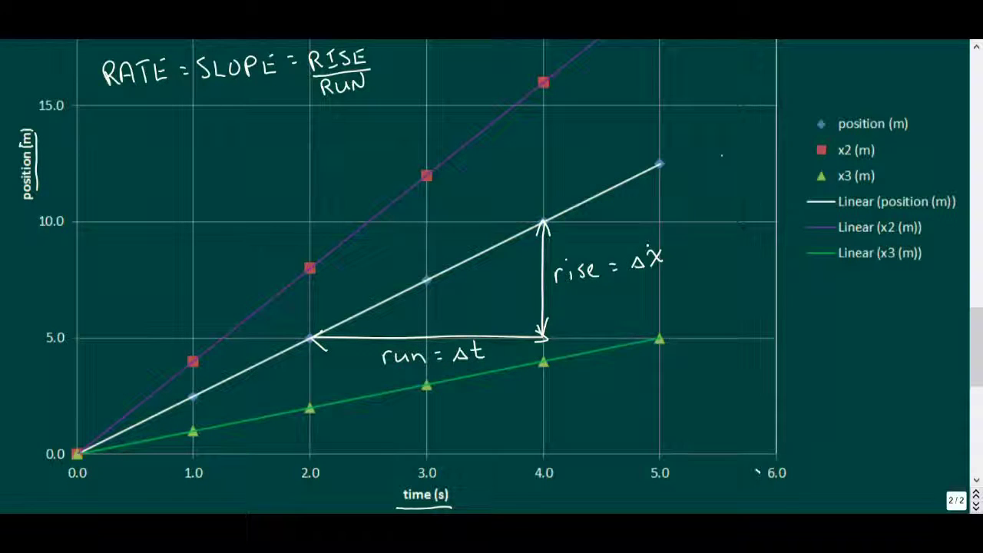
Write = Δx/Δt = VELOCITY below RISE/RUN
drag(298, 119, 307, 120)
drag(298, 126, 308, 126)
mouse_move(326, 112)
mouse_down()
mouse_move(332, 128)
mouse_move(347, 125)
mouse_up()
mouse_move(347, 113)
mouse_down()
mouse_move(335, 126)
mouse_move(336, 152)
mouse_move(345, 152)
mouse_up()
mouse_move(340, 141)
mouse_down()
mouse_move(352, 141)
mouse_move(327, 171)
mouse_move(342, 178)
mouse_up()
drag(355, 159, 360, 174)
drag(371, 155, 384, 162)
drag(393, 145, 395, 159)
drag(396, 143, 421, 151)
drag(427, 137, 418, 158)
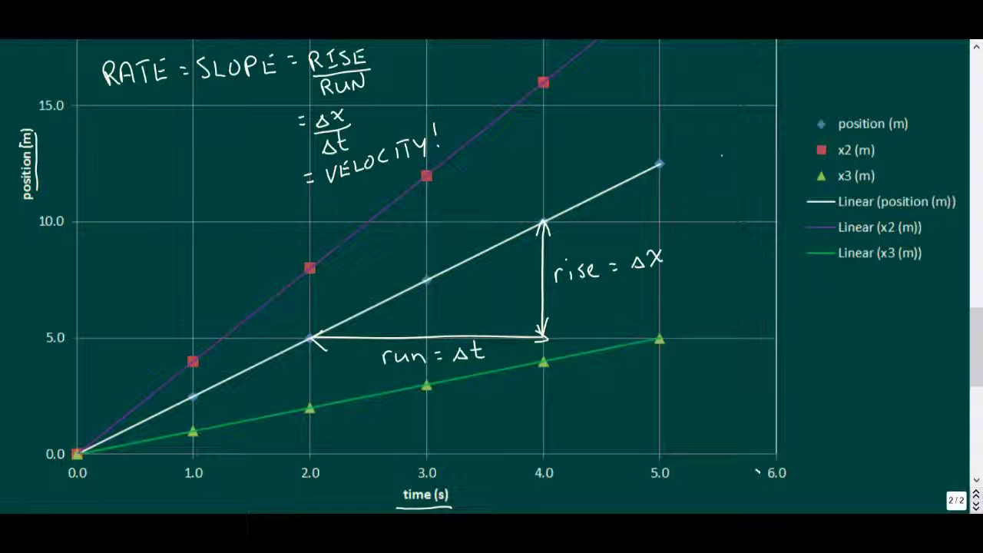
Write = 5.0m beside the rise label
scroll(491, 253, down, 1)
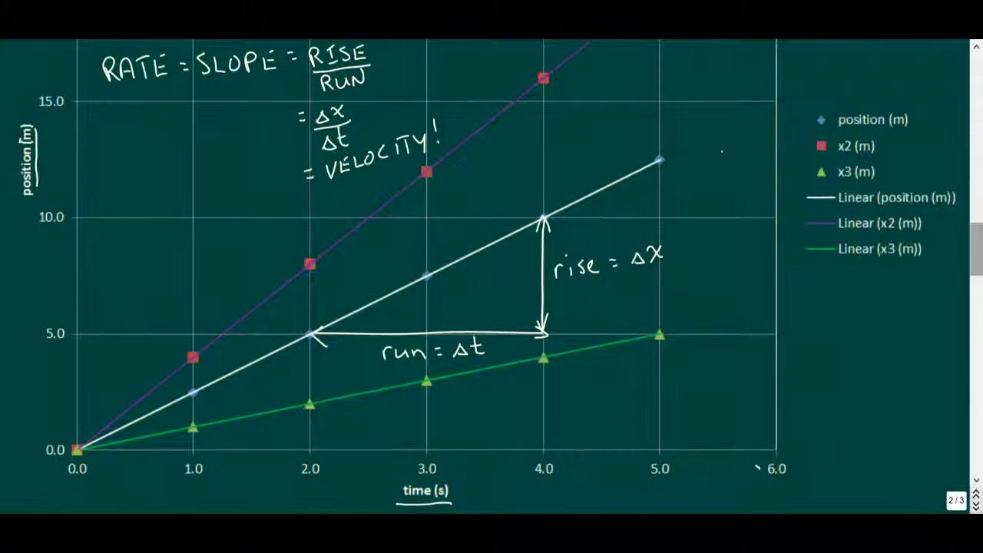
drag(618, 283, 627, 290)
mouse_move(643, 278)
mouse_down()
mouse_move(635, 293)
mouse_move(649, 292)
mouse_up()
drag(658, 279, 656, 292)
drag(664, 284, 679, 291)
Write = 2.0s after run = Δt, then go to the next blank page
drag(492, 343, 500, 348)
drag(504, 341, 514, 352)
click(519, 352)
drag(527, 342, 527, 344)
drag(539, 343, 533, 353)
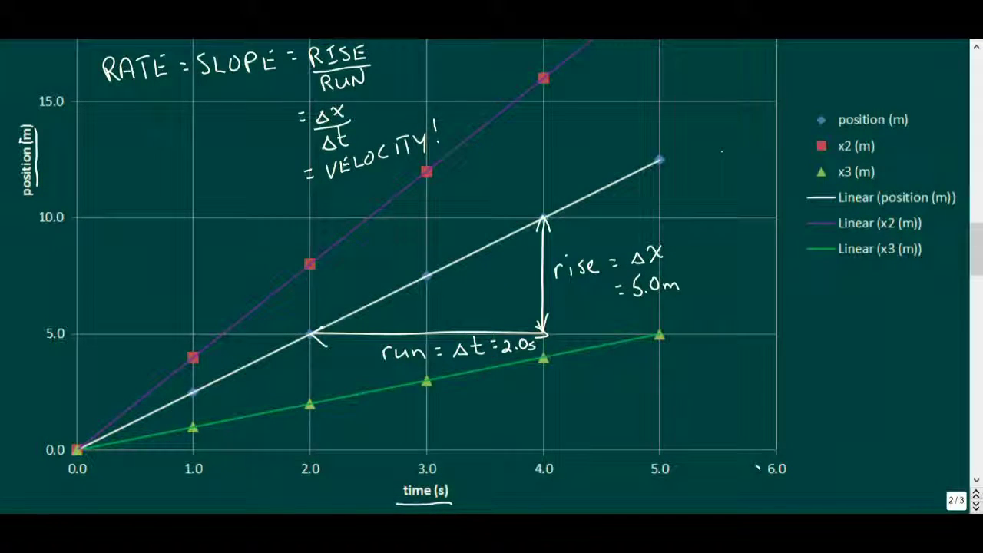
key(Page_Down)
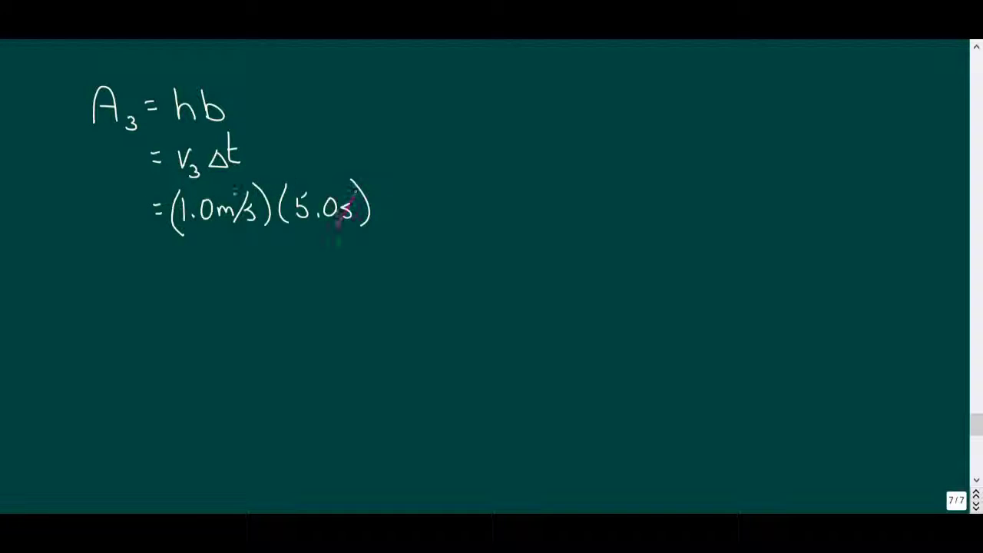
Cross out the seconds units and write = 5.0 m as the area result
mouse_move(256, 197)
mouse_down()
mouse_move(250, 210)
mouse_move(234, 201)
mouse_up()
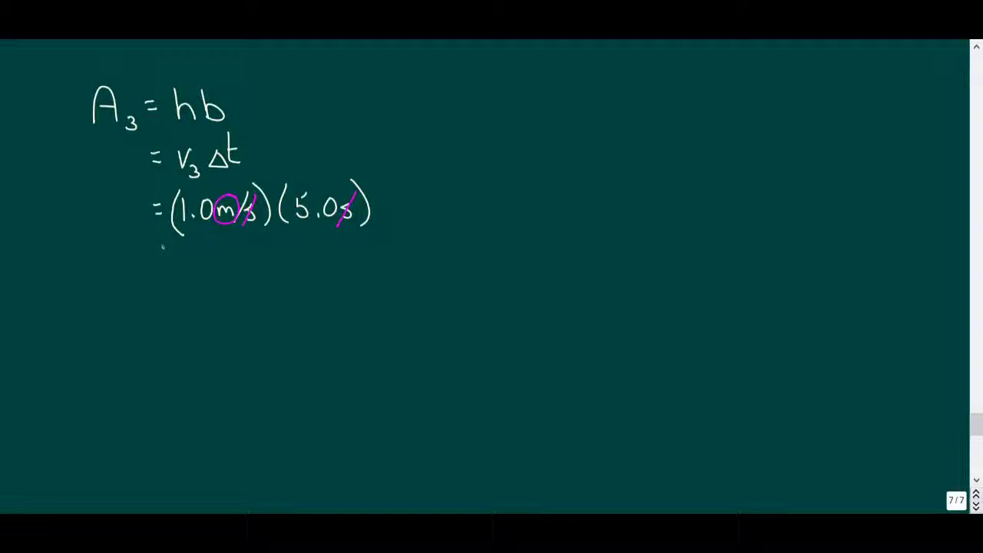
drag(197, 248, 189, 267)
drag(231, 250, 265, 270)
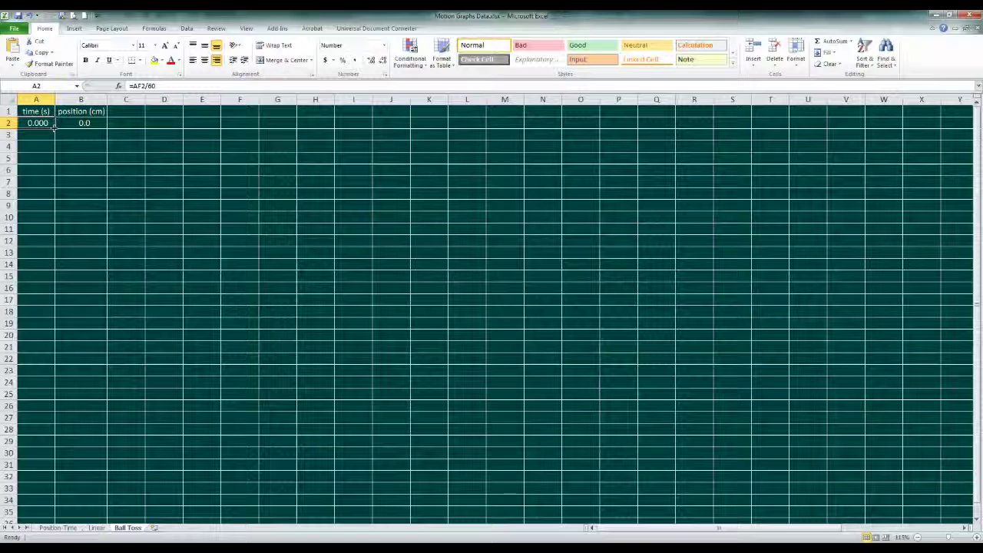
Fill the time and position columns down to row 32, ending at 0.500 s
drag(55, 129, 45, 481)
click(80, 123)
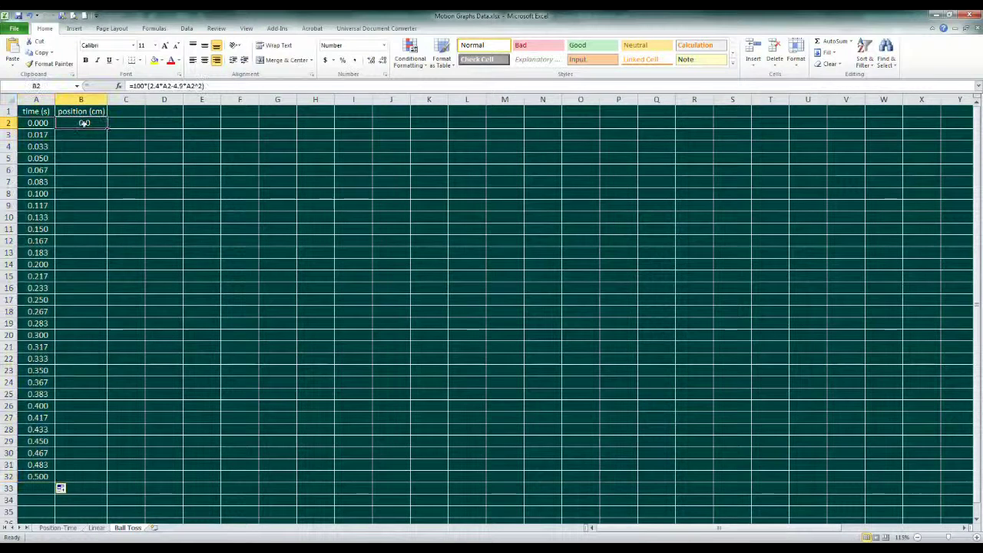
drag(107, 129, 97, 477)
click(129, 478)
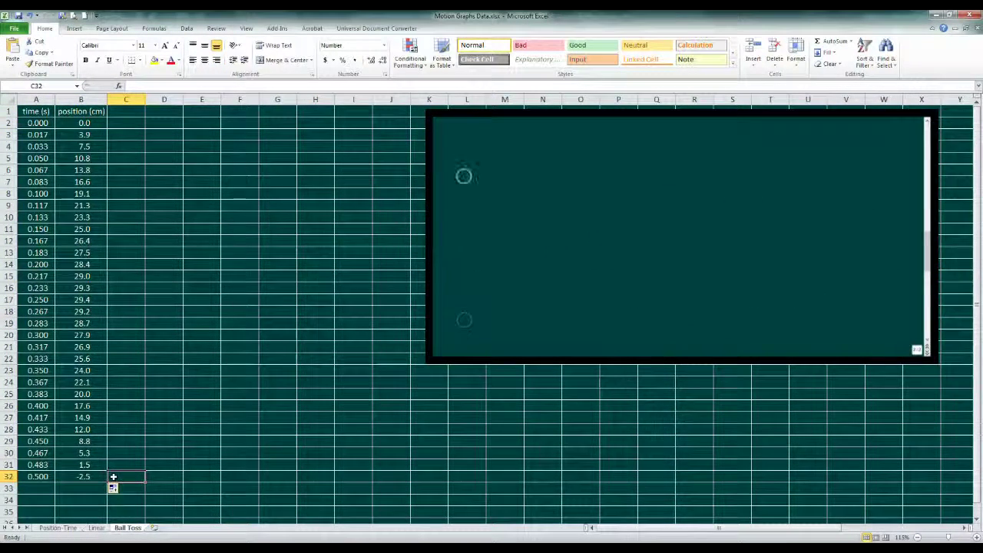
Chart A1:B32 as a markers-only scatter plot of position versus time
drag(36, 111, 81, 477)
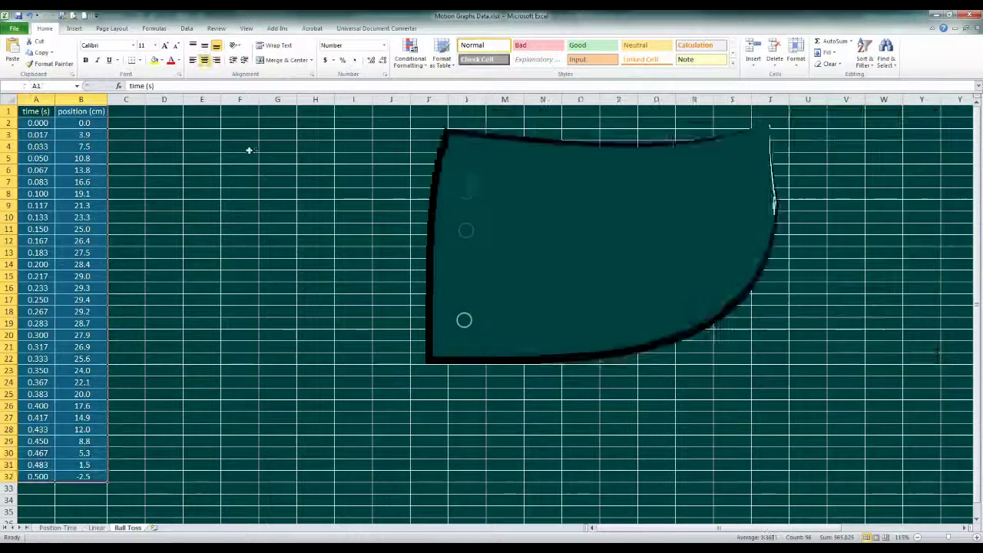
click(74, 29)
click(297, 48)
click(309, 96)
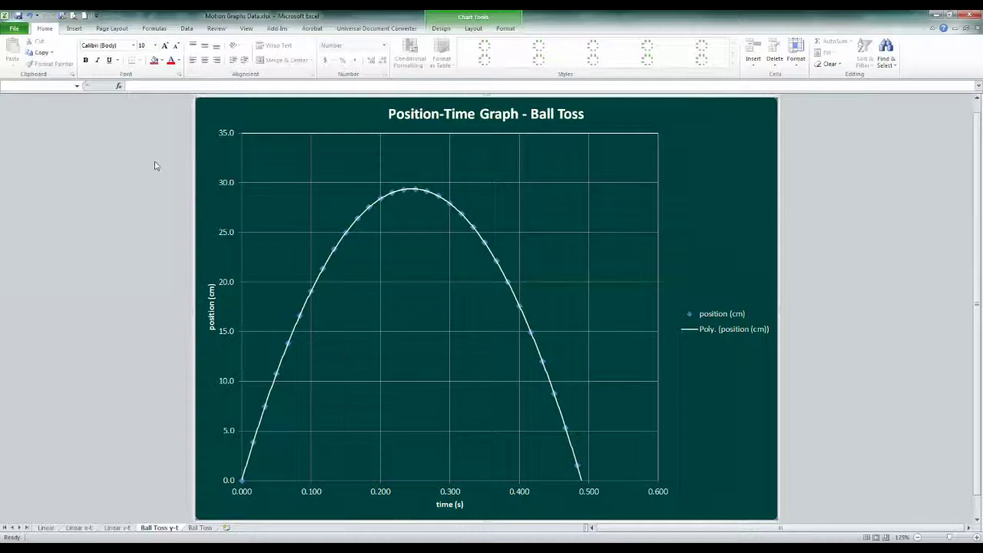
Draw a straight tangent line at the start of the ball-toss position curve
click(74, 29)
click(111, 54)
click(115, 109)
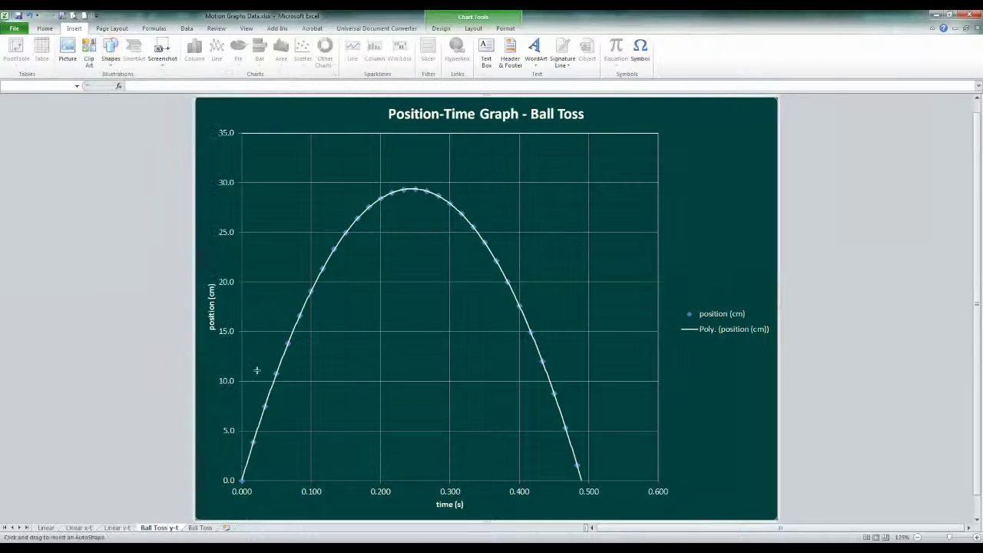
drag(240, 445, 310, 254)
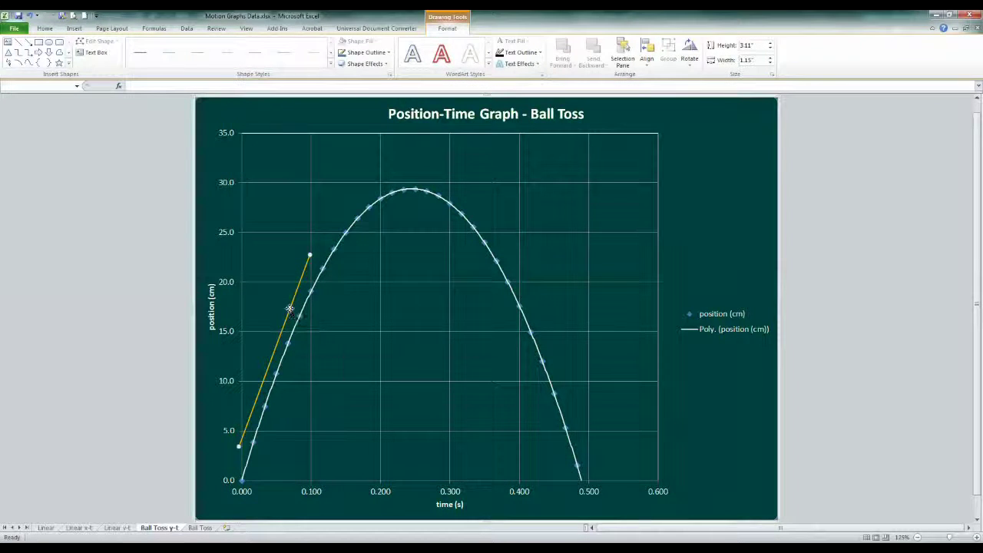
drag(290, 309, 292, 326)
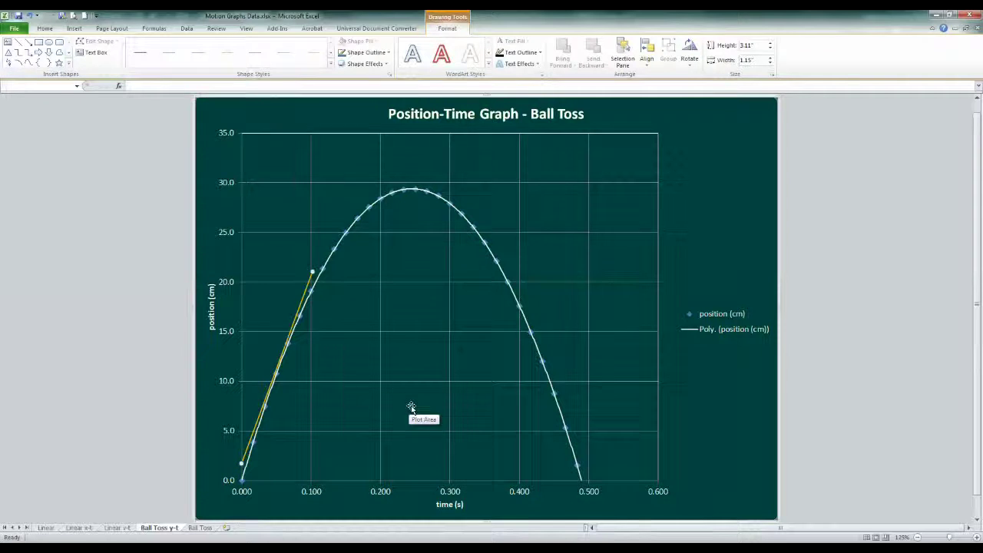
key(Escape)
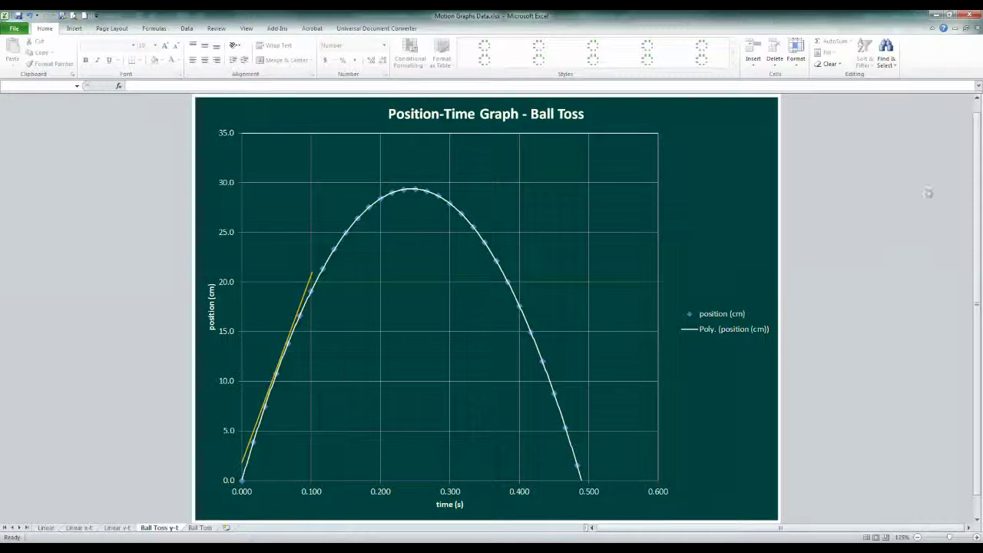
Add tangent lines higher up, at the peak, on the falling side and near the curve's end
key(ctrl+z)
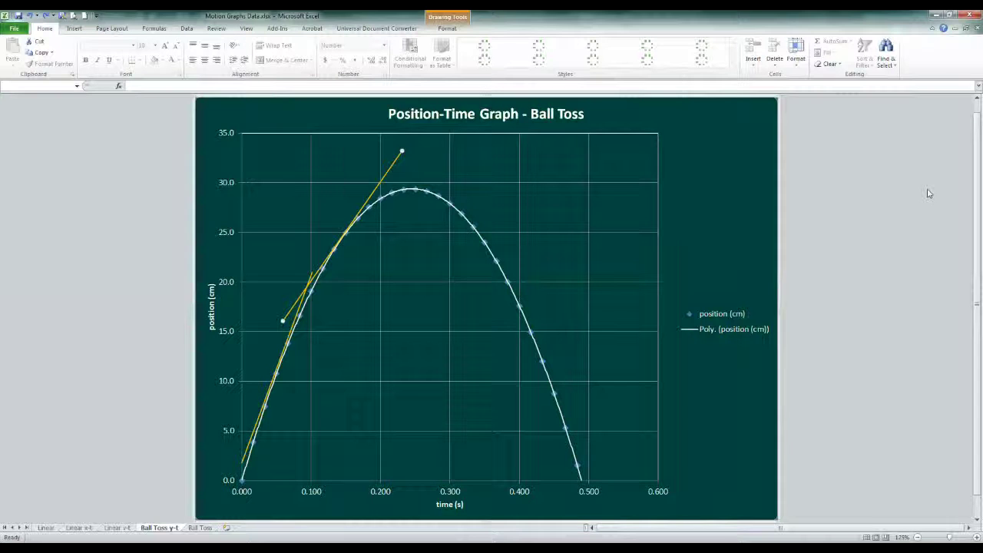
key(Escape)
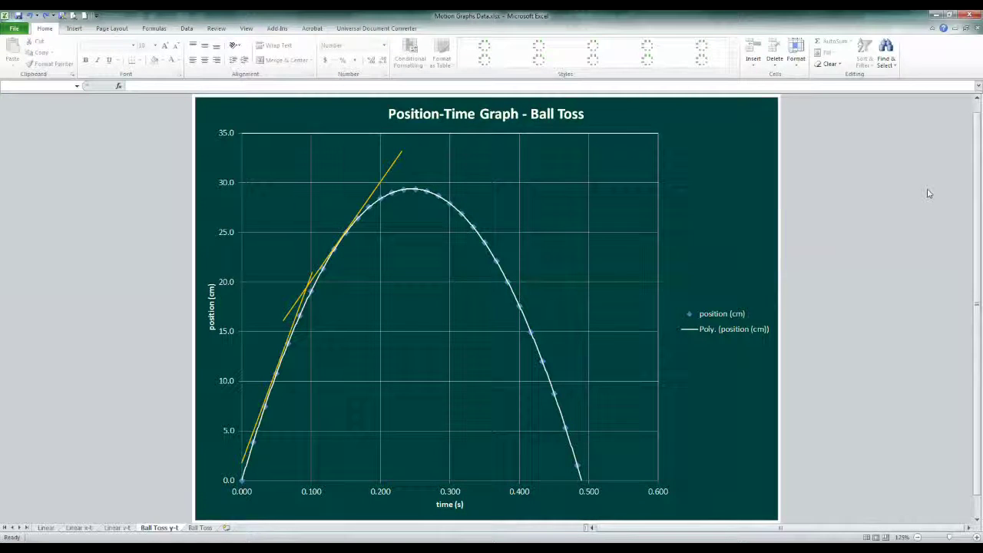
key(ctrl+z)
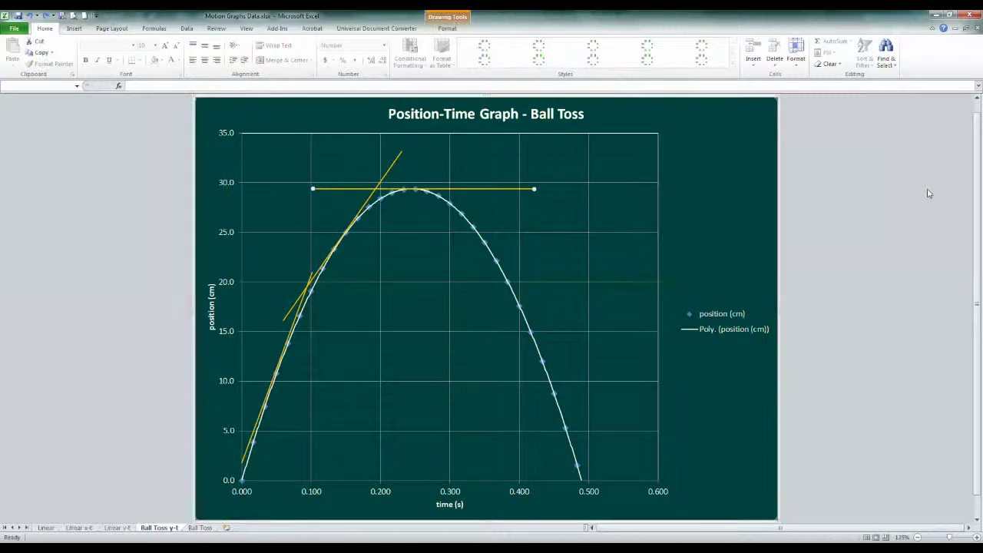
key(Escape)
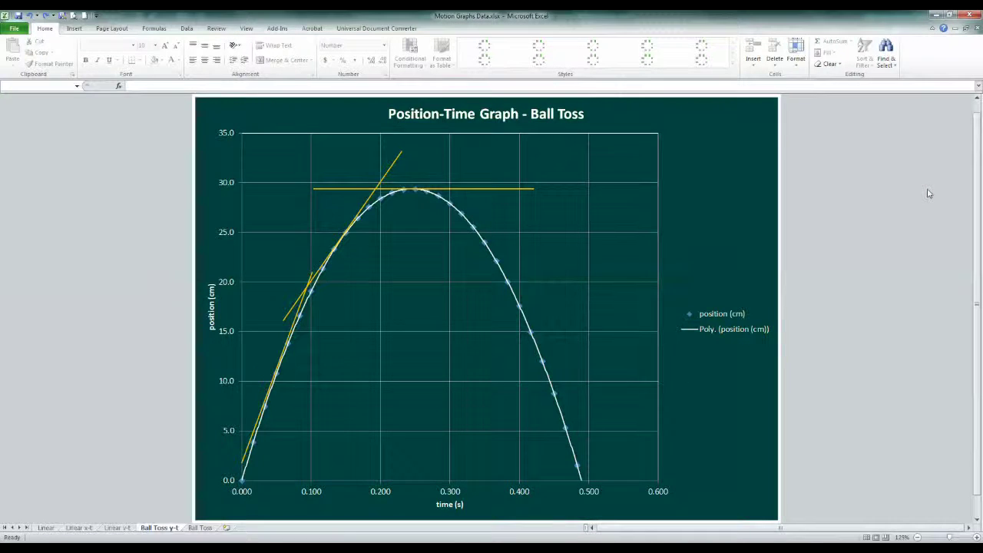
key(ctrl+y)
key(Escape)
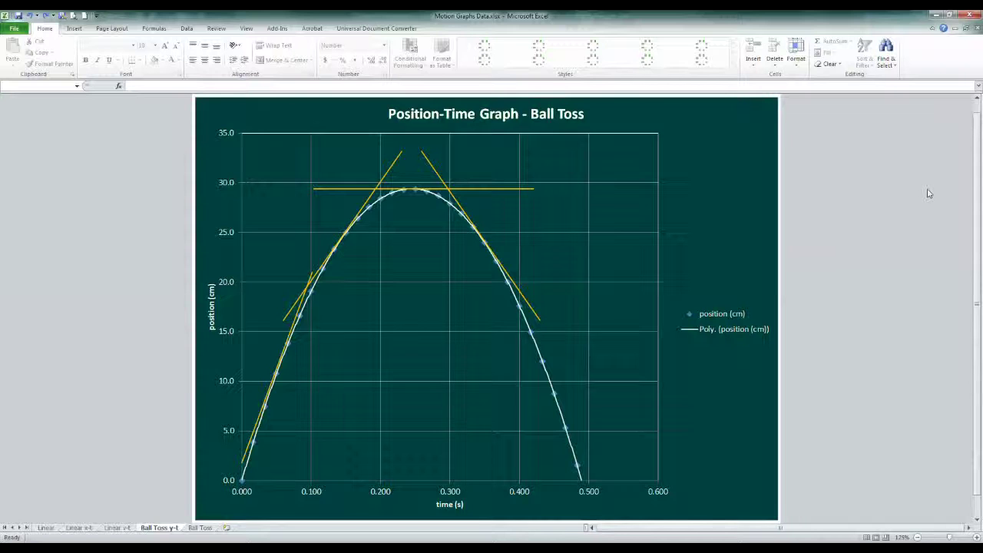
key(ctrl+y)
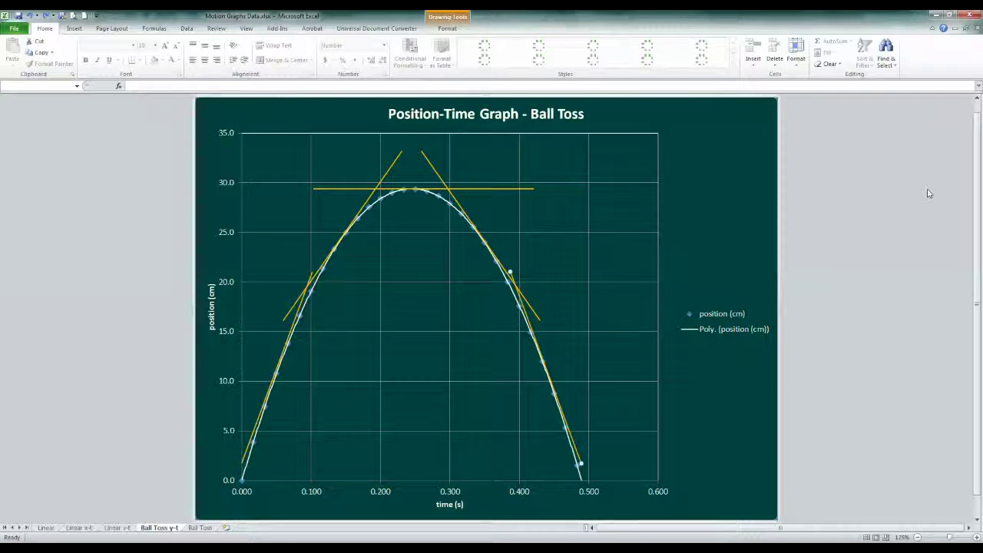
key(Escape)
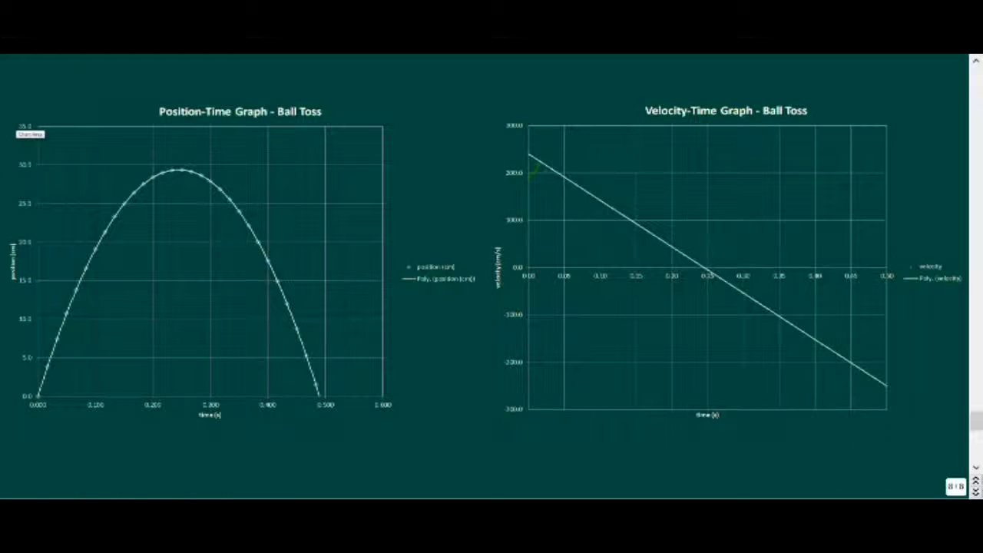
Hatch the area under the velocity line in green, label it region 1, and write v1 = 240 cm/s
drag(532, 243, 561, 217)
drag(567, 238, 595, 201)
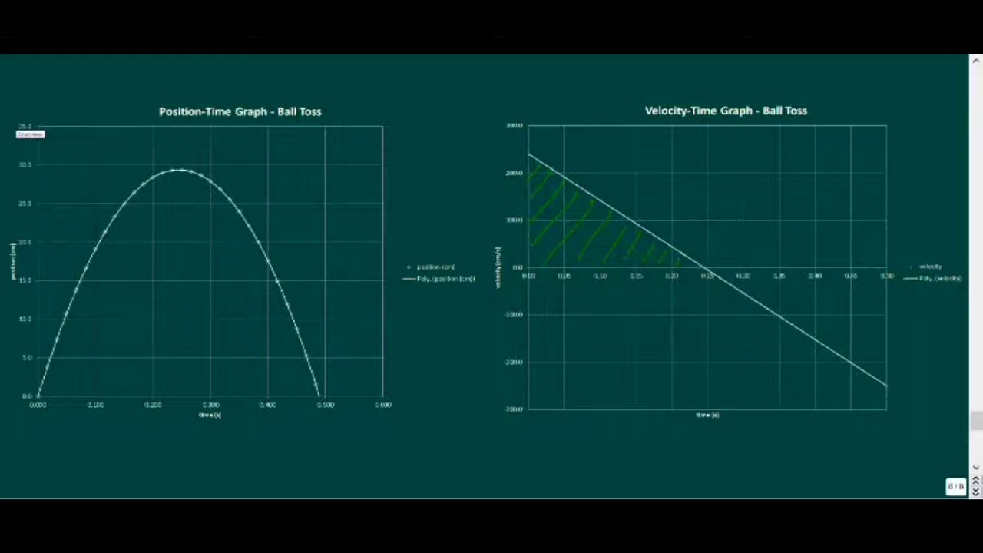
drag(580, 223, 579, 237)
drag(578, 220, 576, 221)
mouse_move(447, 157)
mouse_down()
mouse_move(501, 146)
mouse_move(504, 158)
mouse_move(519, 159)
mouse_up()
drag(527, 148, 524, 162)
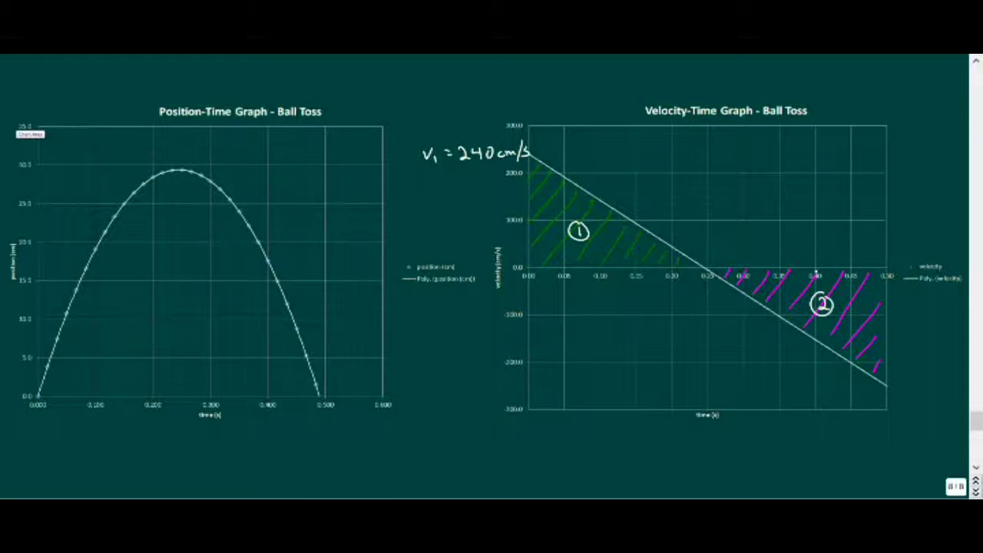
Draw a dashed horizontal line at −240 cm/s across the velocity graph to the axis
drag(884, 387, 564, 388)
drag(552, 389, 533, 388)
drag(527, 387, 514, 389)
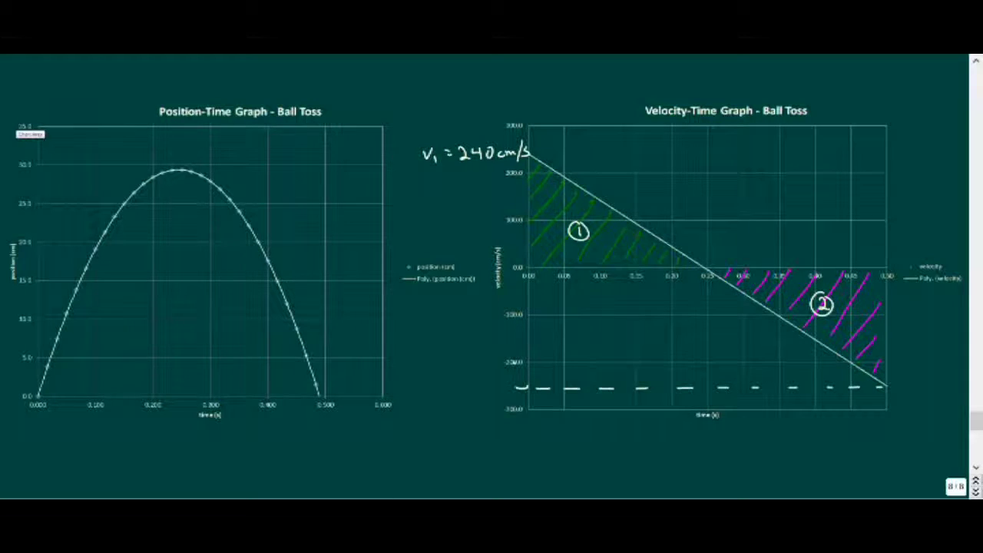